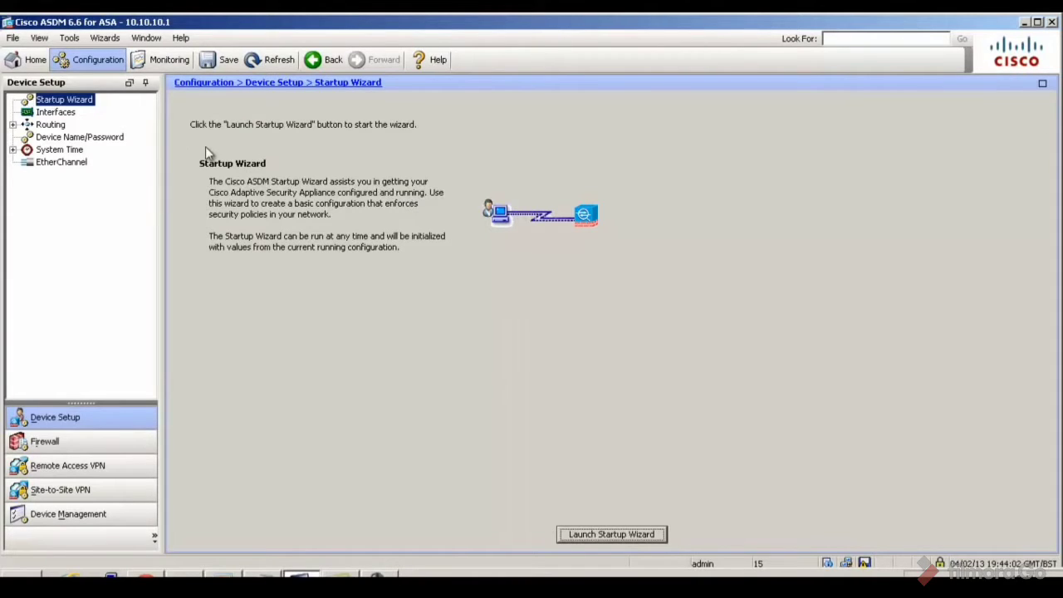
Launch the IPsec (IKEv1) Remote Access VPN Wizard from the Wizards menu
{"action": "left_click", "coordinate": [114, 40]}
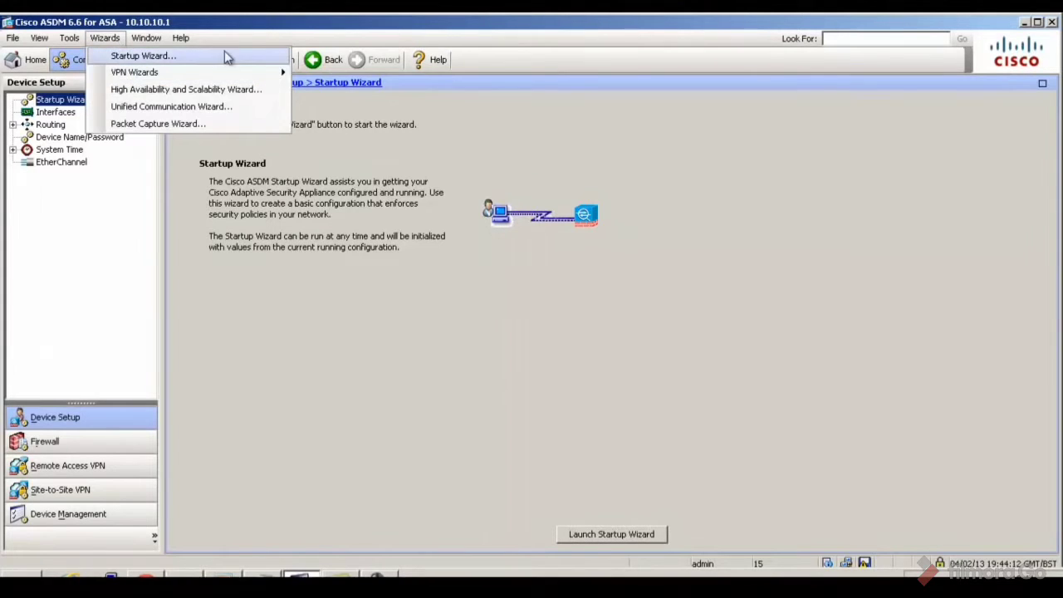
{"action": "mouse_move", "coordinate": [273, 75]}
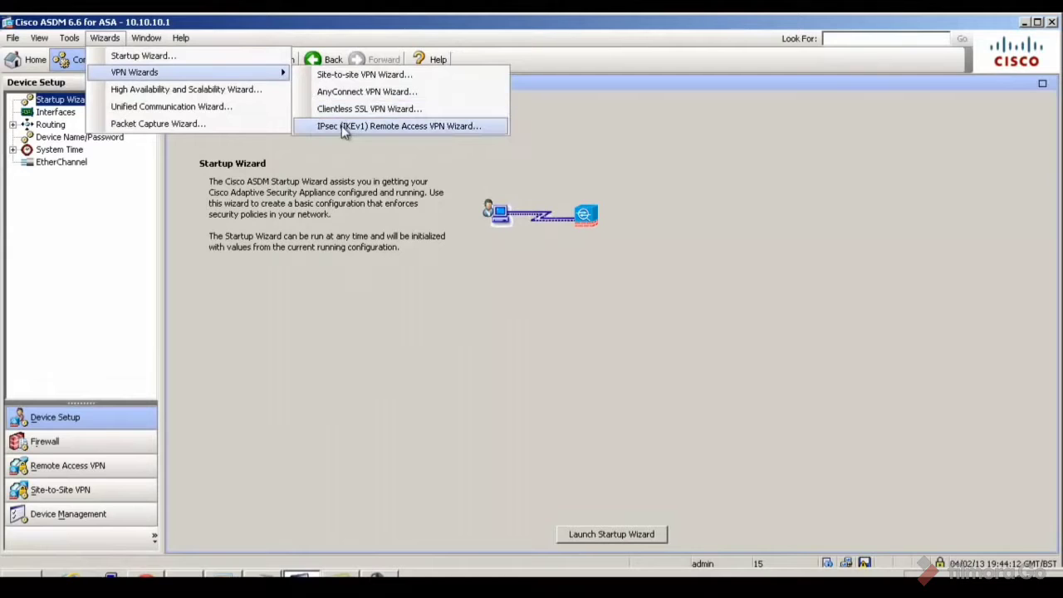
{"action": "left_click", "coordinate": [343, 129]}
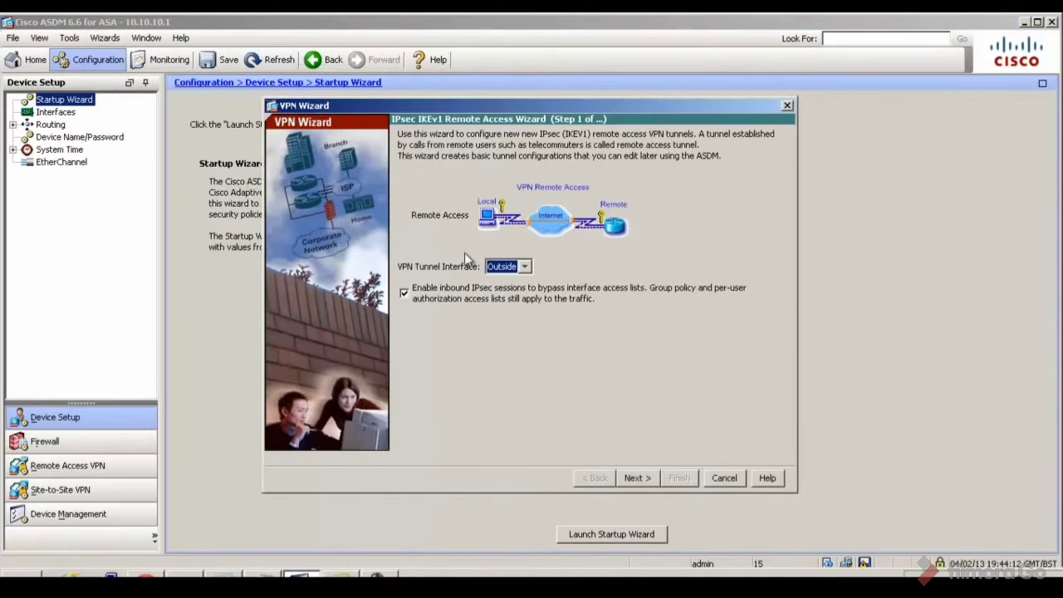
Keep Outside as the VPN tunnel interface and reach the Remote Access Client step
{"action": "left_click", "coordinate": [522, 266]}
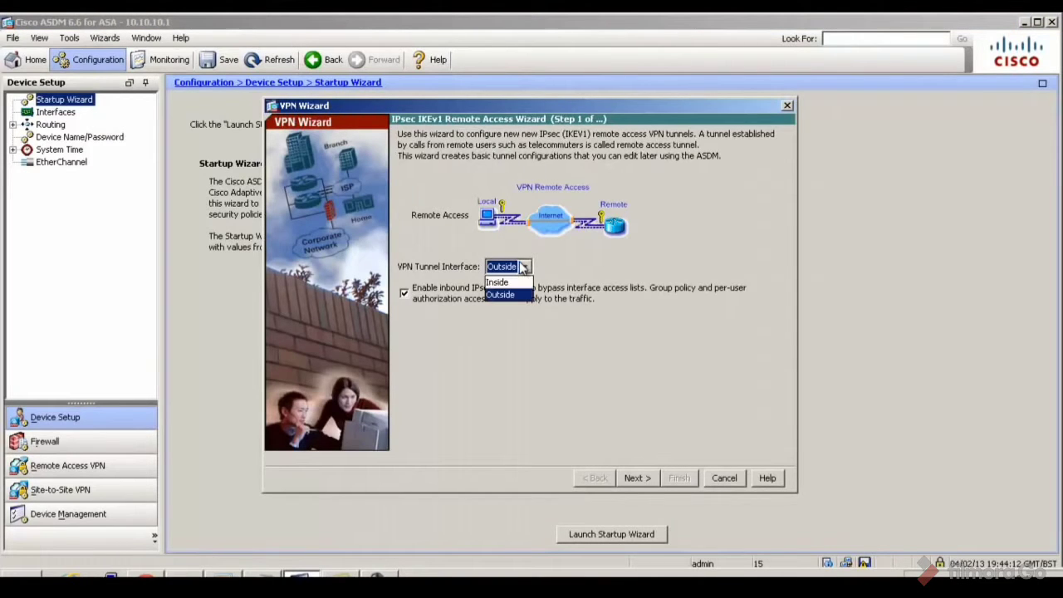
{"action": "left_click", "coordinate": [522, 267]}
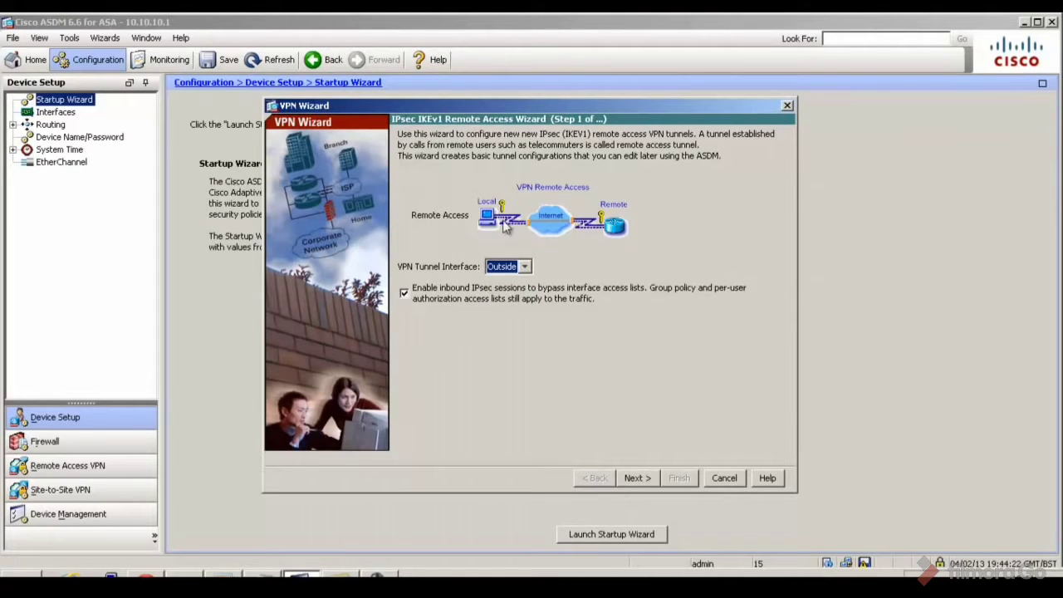
{"action": "left_click", "coordinate": [636, 477]}
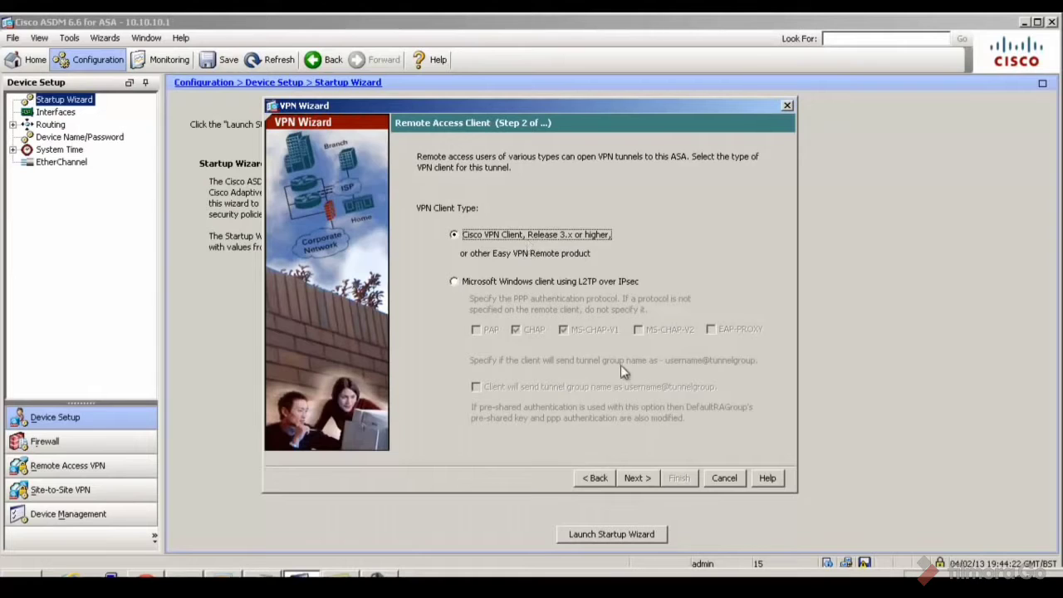
{"action": "left_click", "coordinate": [644, 481]}
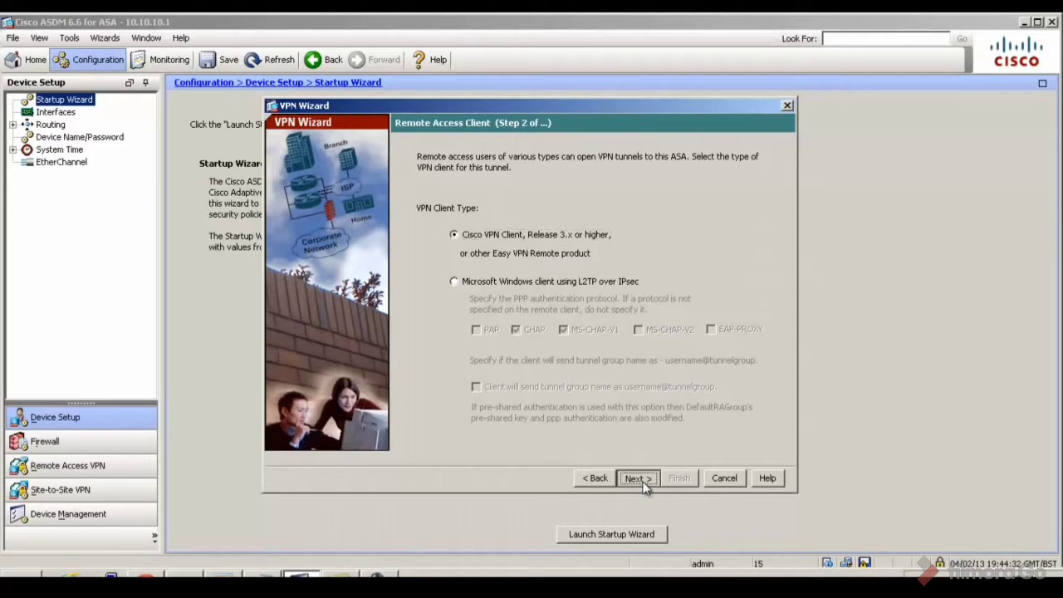
{"action": "left_click", "coordinate": [595, 477]}
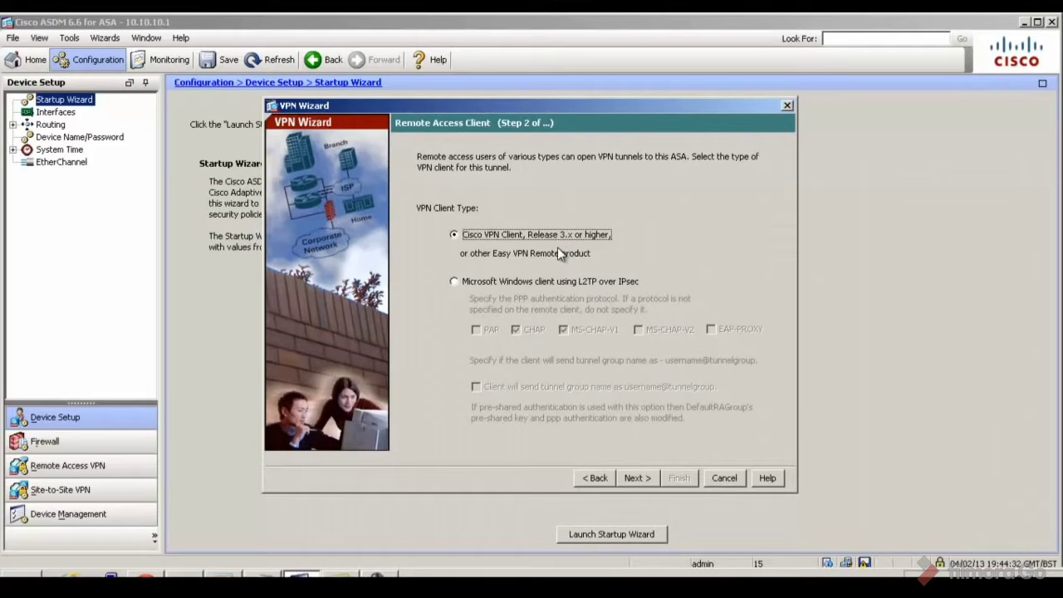
Enter the pre-shared key and the tunnel group name RA_VPN, then continue to Client Authentication
{"action": "left_click", "coordinate": [639, 479]}
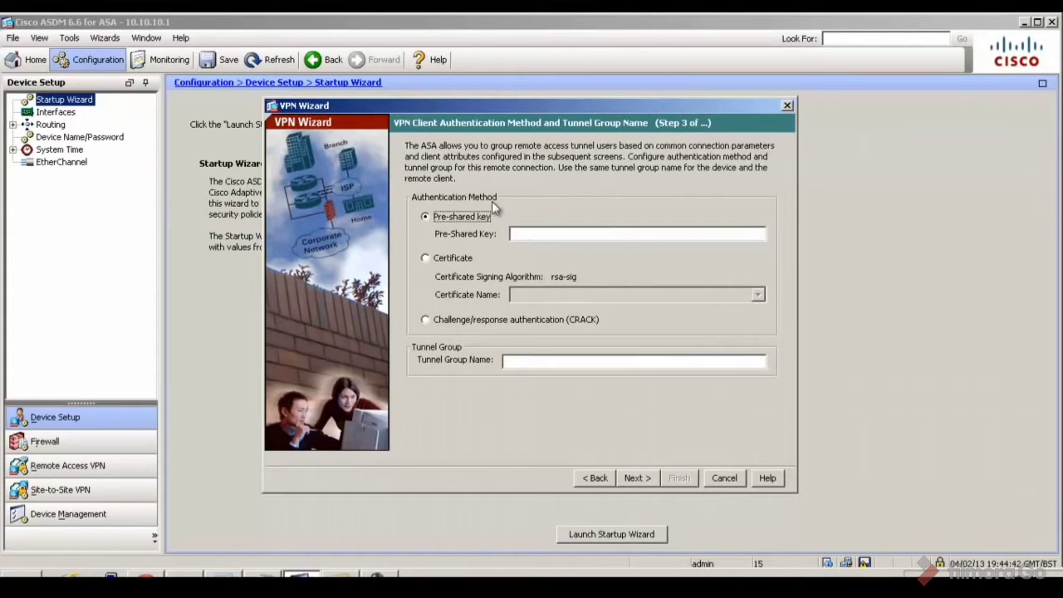
{"action": "left_click", "coordinate": [525, 238]}
{"action": "type", "text": "password"}
{"action": "left_click", "coordinate": [534, 357]}
{"action": "type", "text": "RA_VPN"}
{"action": "left_click", "coordinate": [636, 479]}
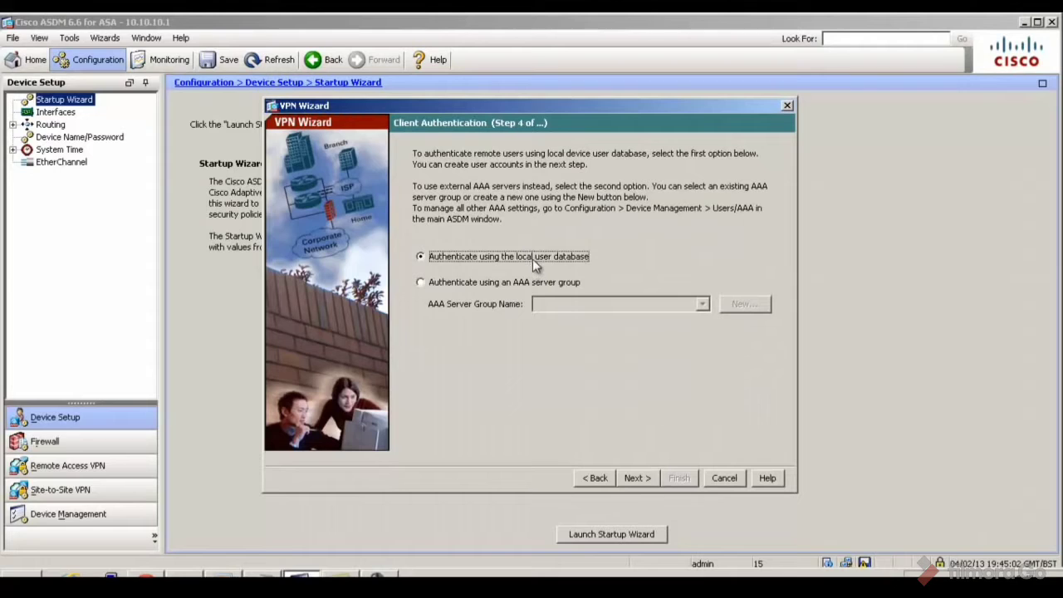
Keep local database authentication and add user vpntest with its password to the user list
{"action": "left_click", "coordinate": [641, 482]}
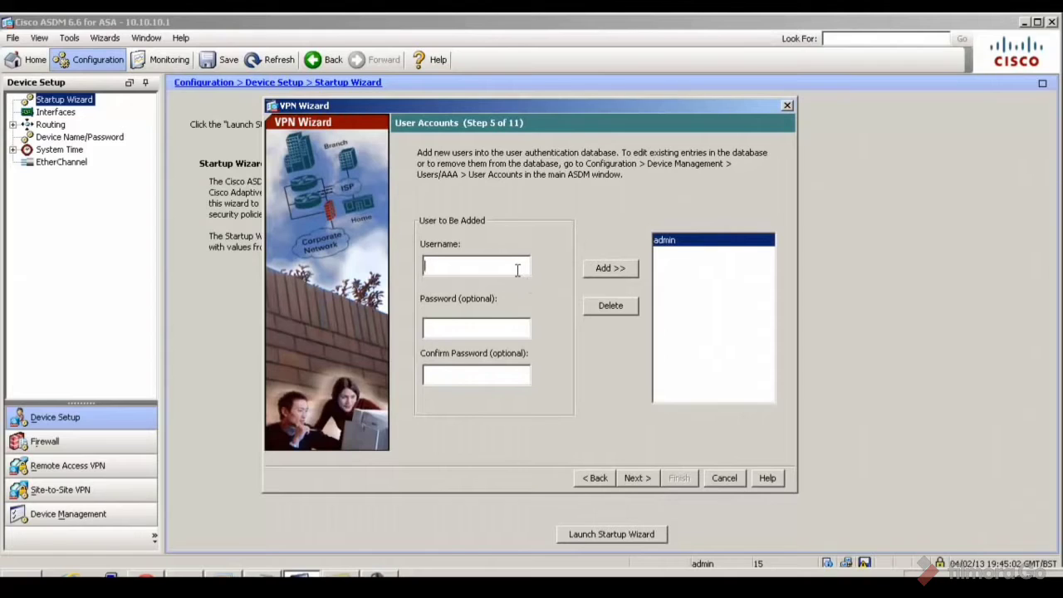
{"action": "type", "text": "vpntest"}
{"action": "key", "text": "Tab"}
{"action": "type", "text": "cisco123"}
{"action": "key", "text": "Tab"}
{"action": "type", "text": "cisco123"}
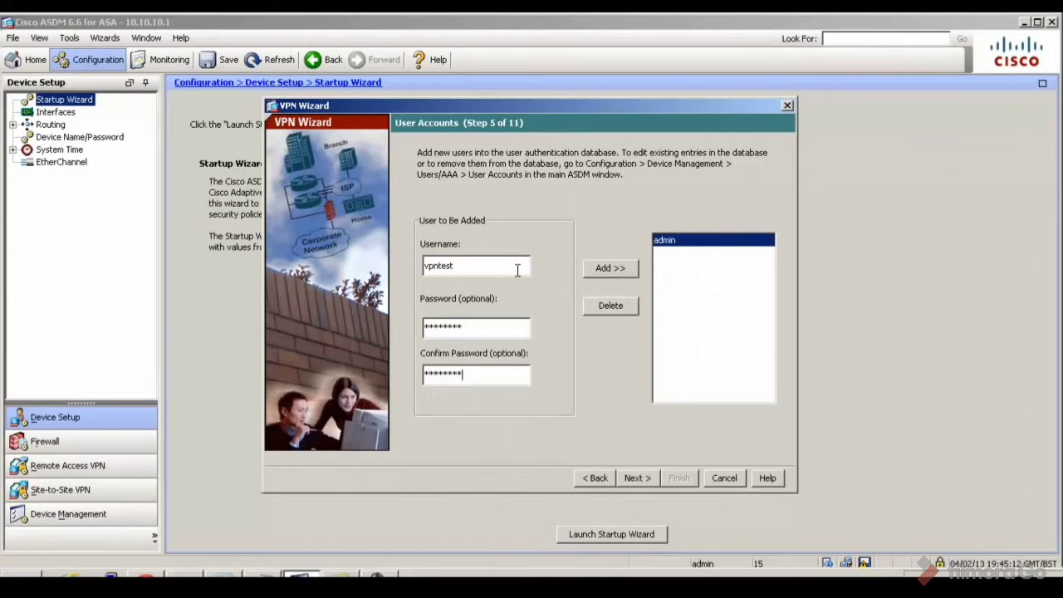
{"action": "left_click", "coordinate": [632, 274]}
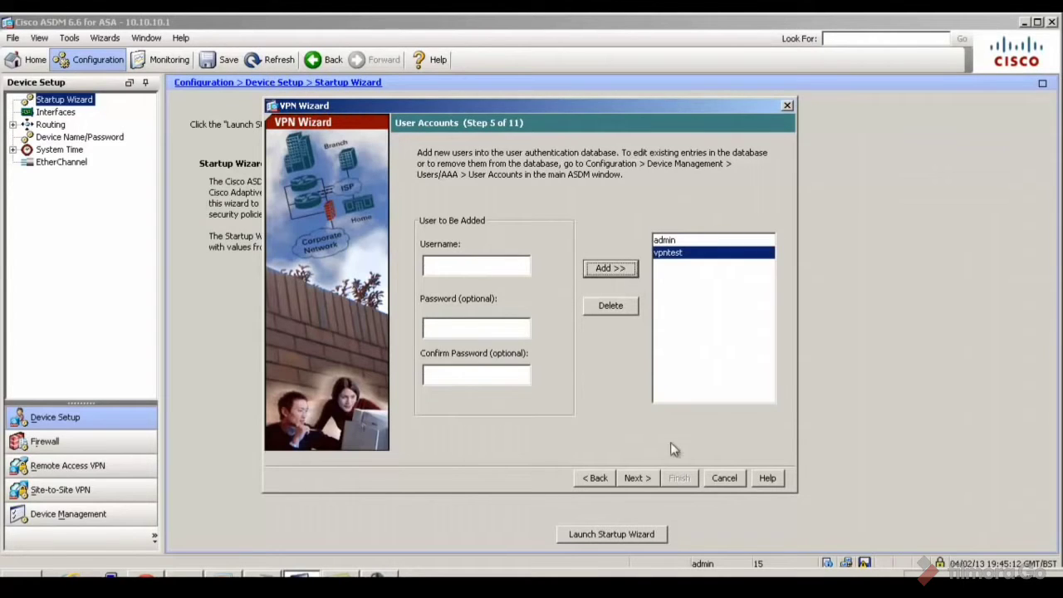
{"action": "left_click", "coordinate": [647, 481]}
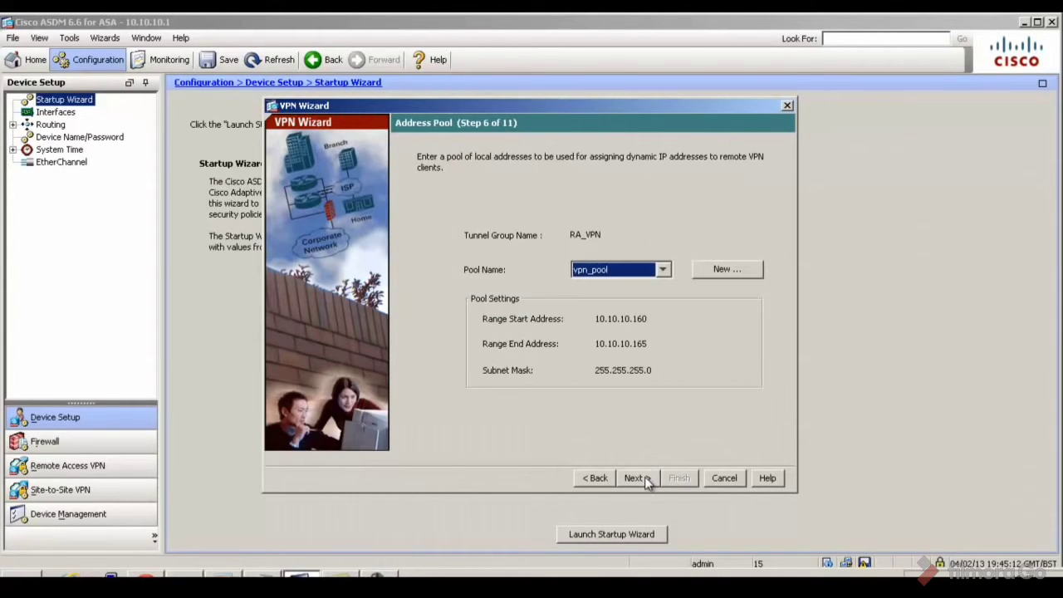
Keep the existing vpn_pool (10.10.10.160–10.10.10.165) after cancelling a new pool, and continue
{"action": "left_click", "coordinate": [663, 269]}
{"action": "left_click", "coordinate": [658, 246]}
{"action": "left_click", "coordinate": [662, 271]}
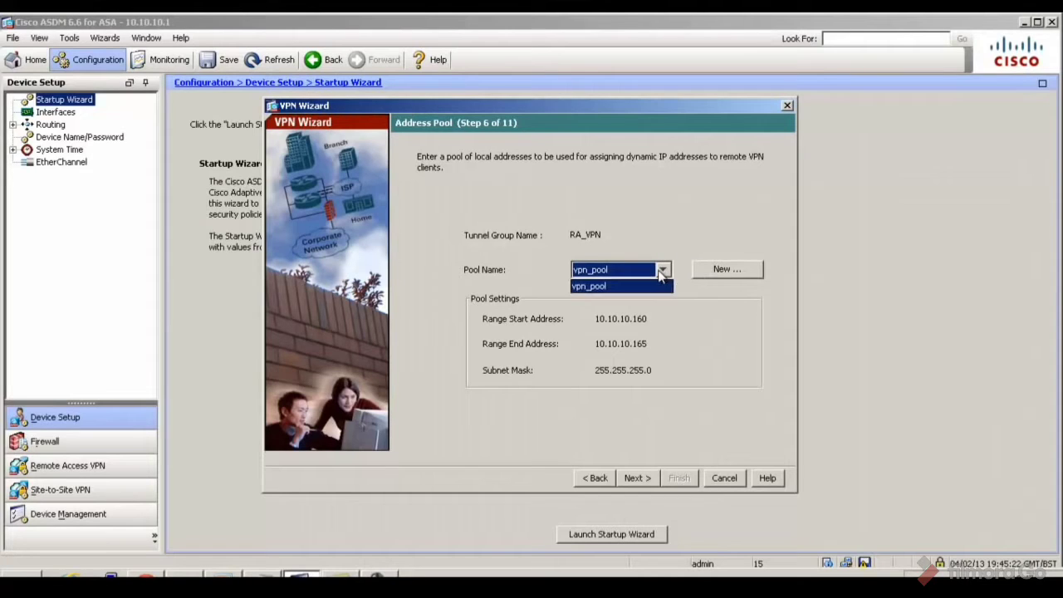
{"action": "left_click", "coordinate": [738, 274]}
{"action": "left_click", "coordinate": [739, 274]}
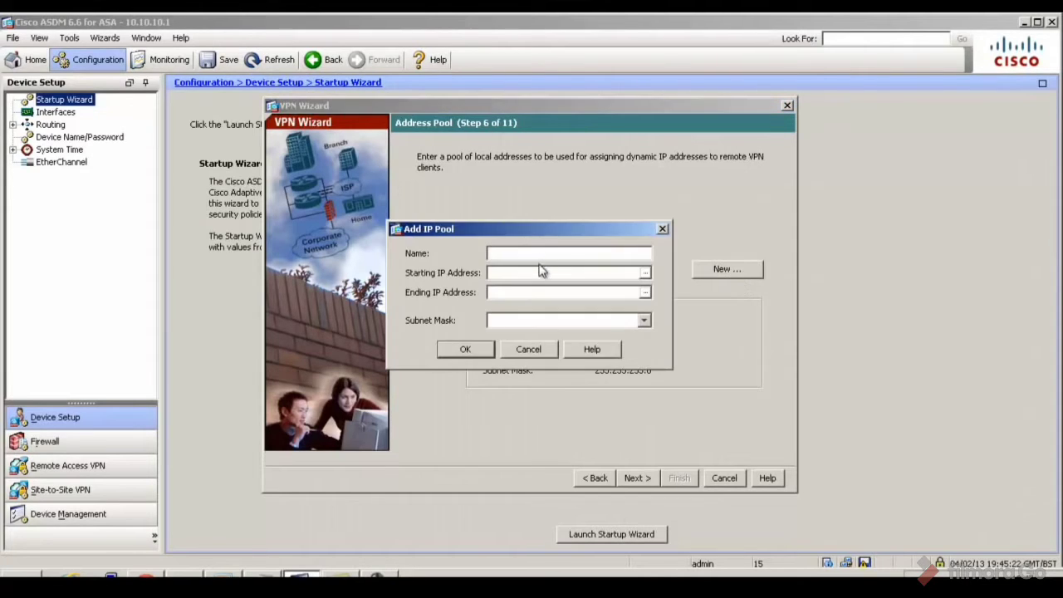
{"action": "left_click", "coordinate": [586, 272]}
{"action": "left_click", "coordinate": [664, 227]}
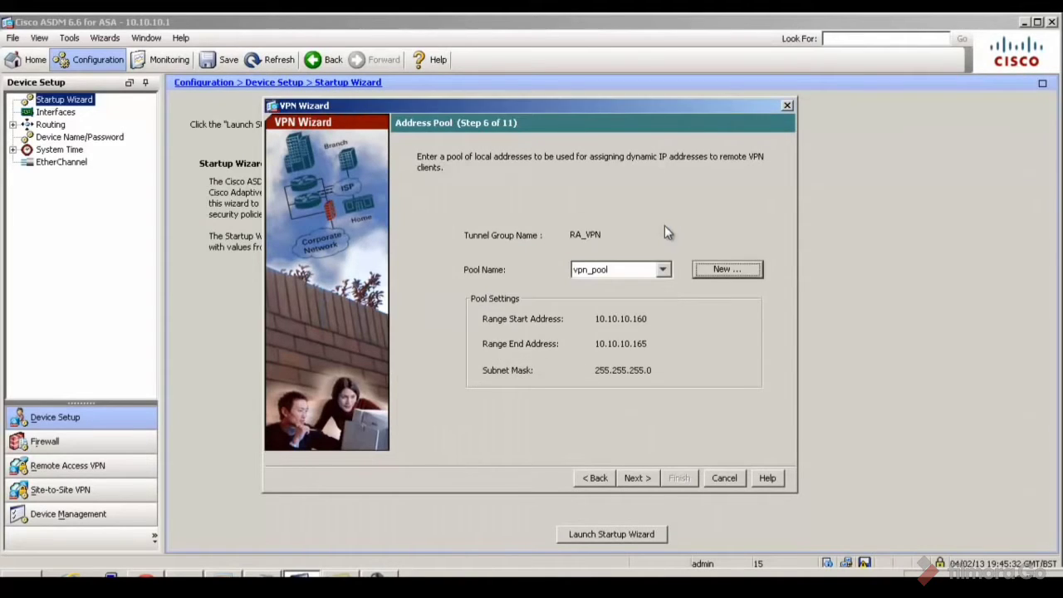
{"action": "left_click", "coordinate": [642, 481]}
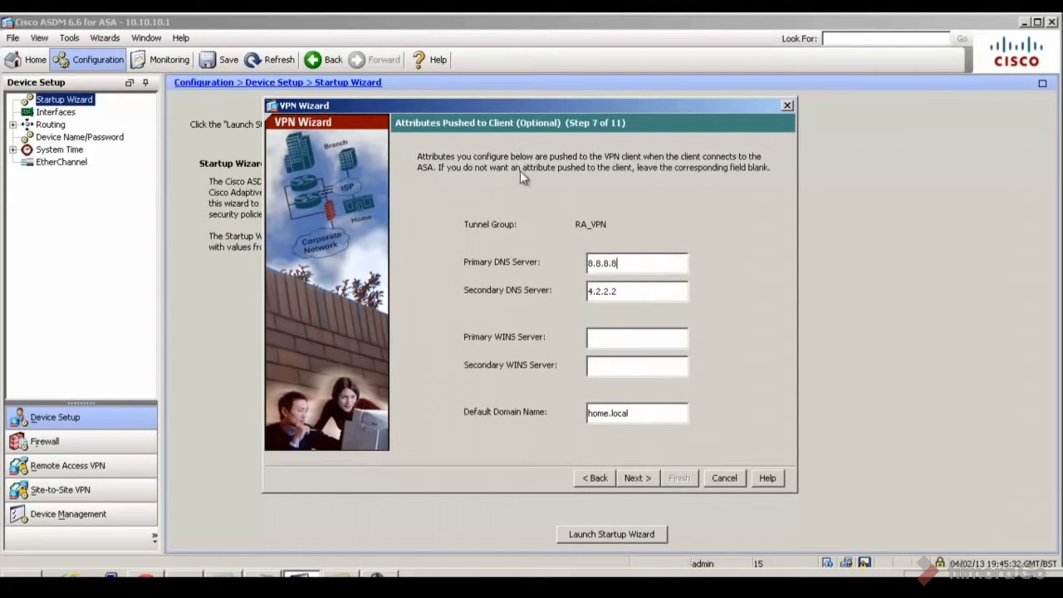
Accept DNS 8.8.8.8/4.2.2.2 and domain home.local, continuing to the IPsec Settings step
{"action": "left_click", "coordinate": [649, 478]}
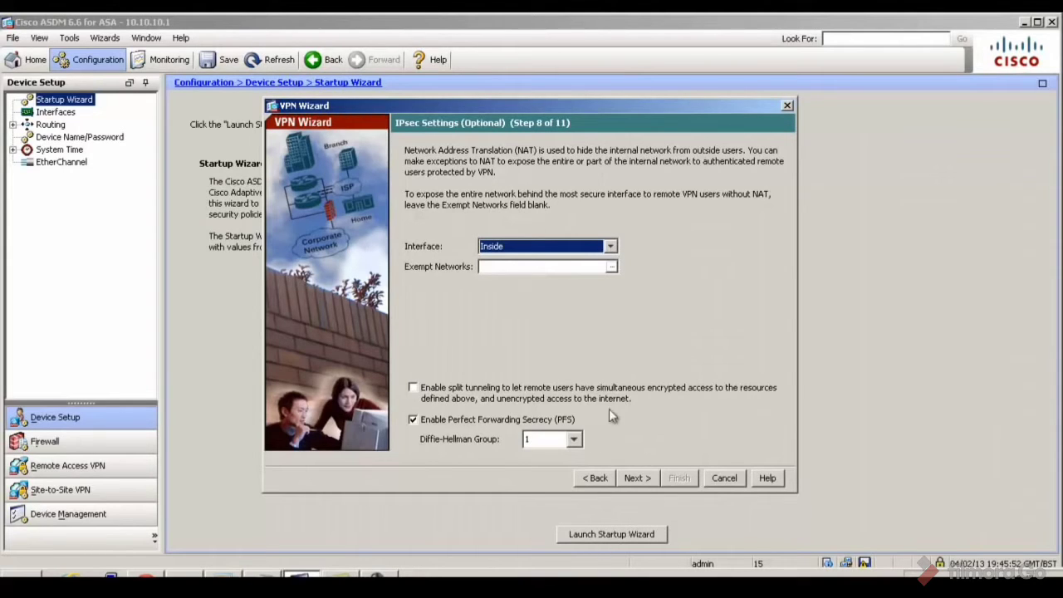
{"action": "left_click", "coordinate": [579, 270]}
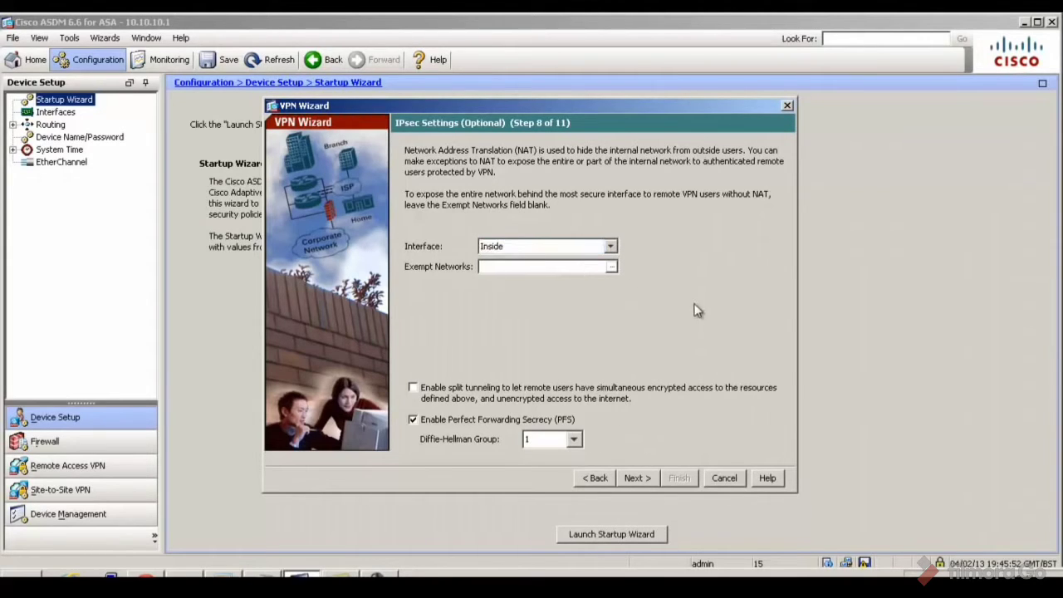
{"action": "left_click", "coordinate": [412, 387]}
{"action": "left_click", "coordinate": [581, 267]}
{"action": "left_click", "coordinate": [413, 388]}
Finish the wizard, send the generated commands to the ASA, and open Remote Access VPN
{"action": "left_click", "coordinate": [637, 478]}
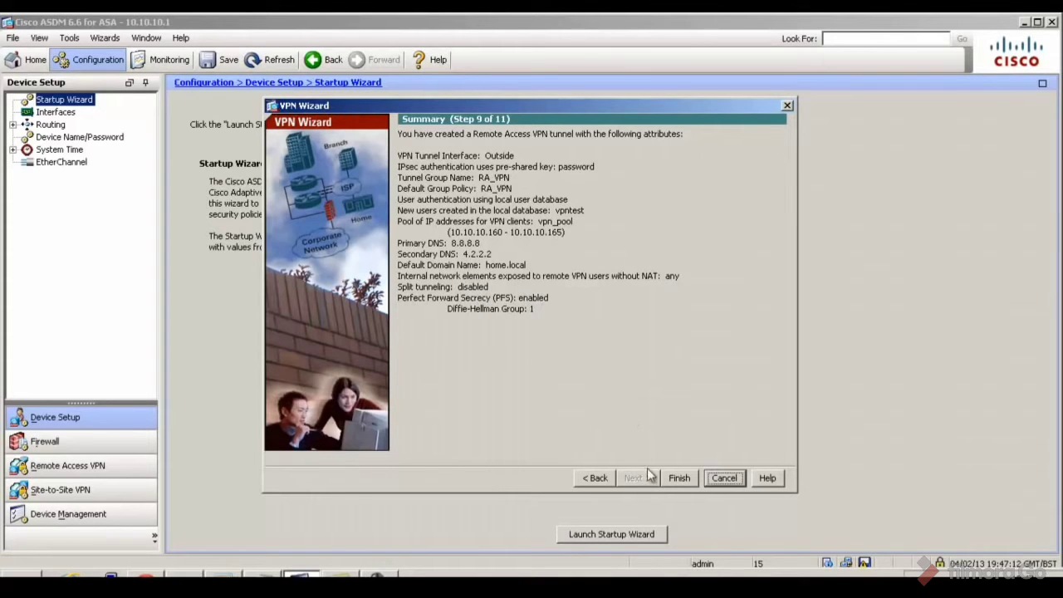
{"action": "left_click", "coordinate": [678, 478]}
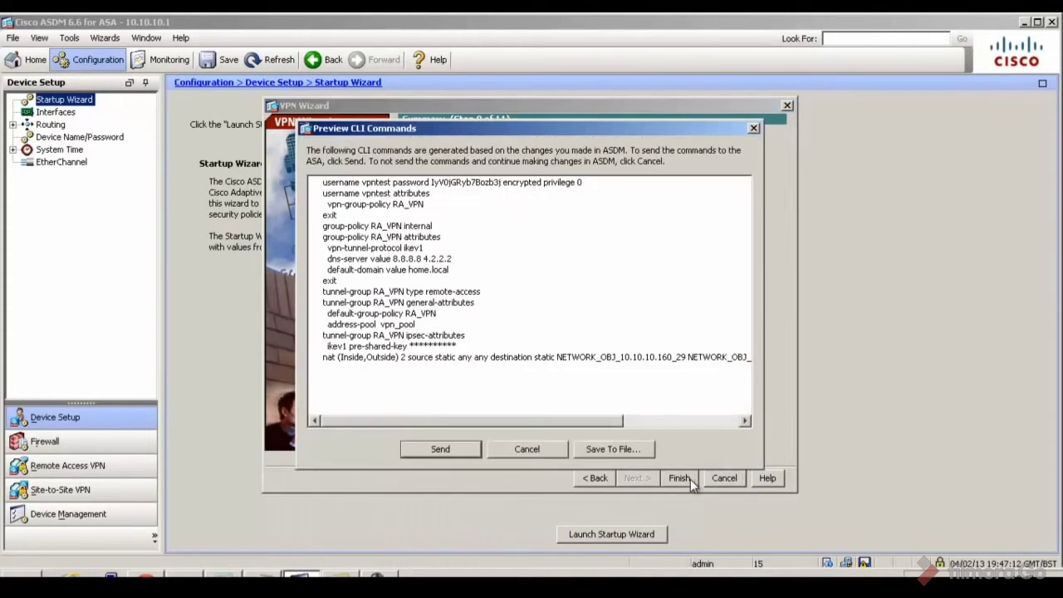
{"action": "left_click", "coordinate": [417, 448]}
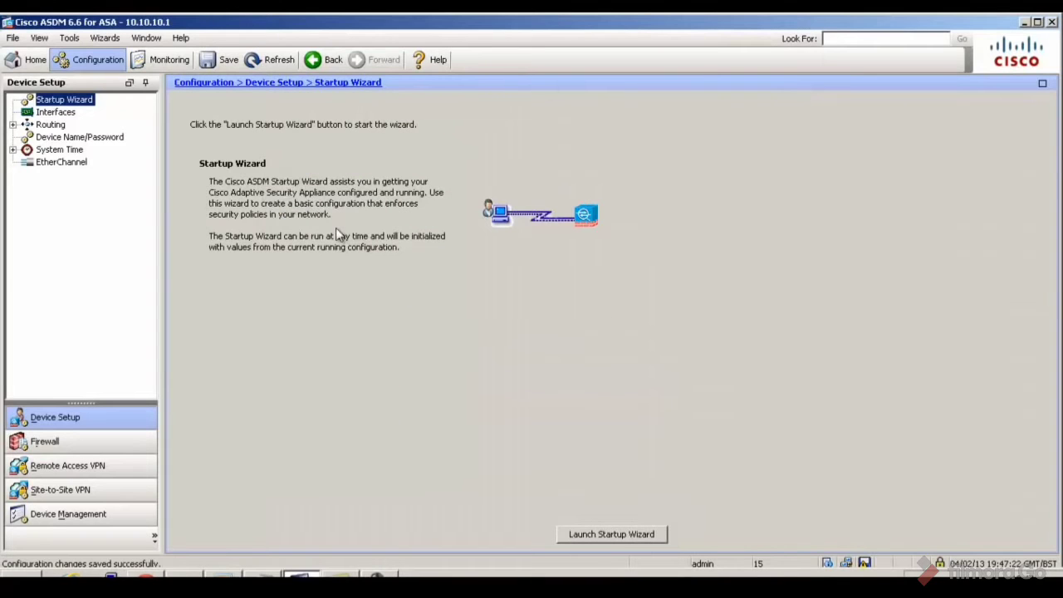
{"action": "left_click", "coordinate": [101, 468]}
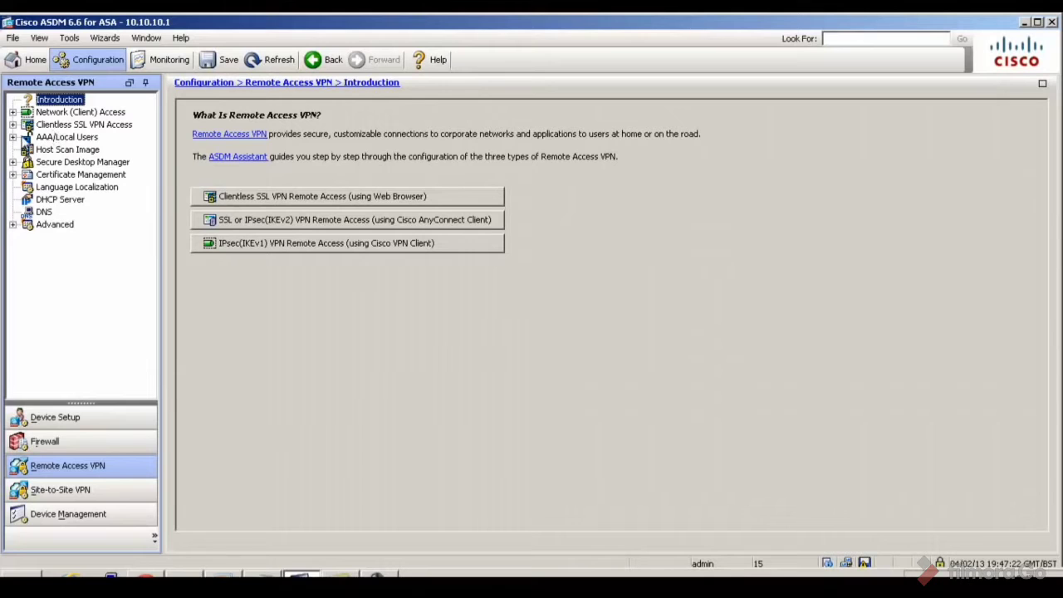
Expand Network (Client) Access and show the IPsec(IKEv1) Connection Profiles listing RA_VPN
{"action": "left_click", "coordinate": [12, 112]}
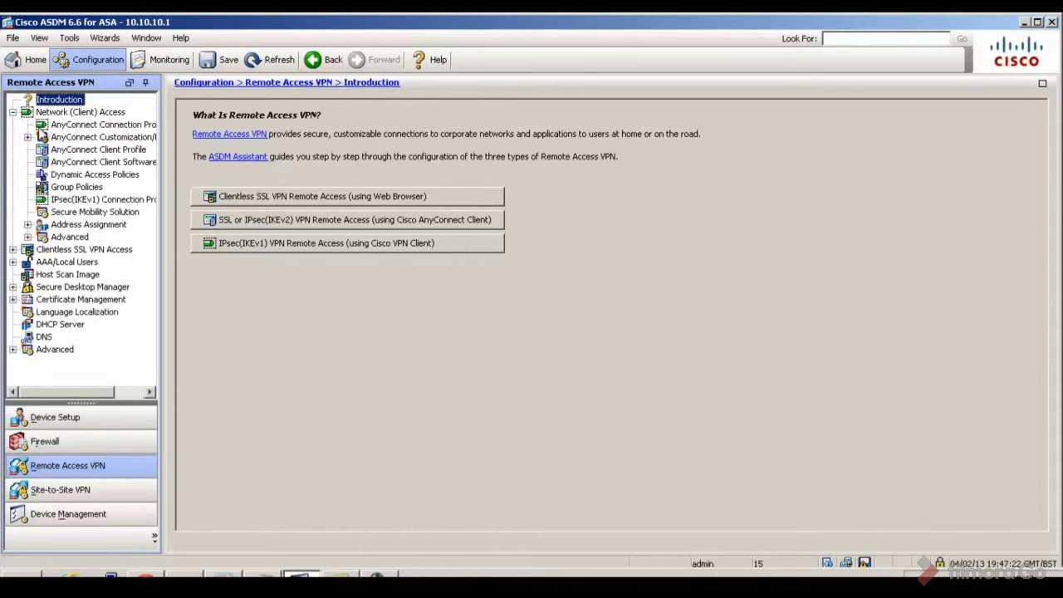
{"action": "left_click", "coordinate": [60, 201]}
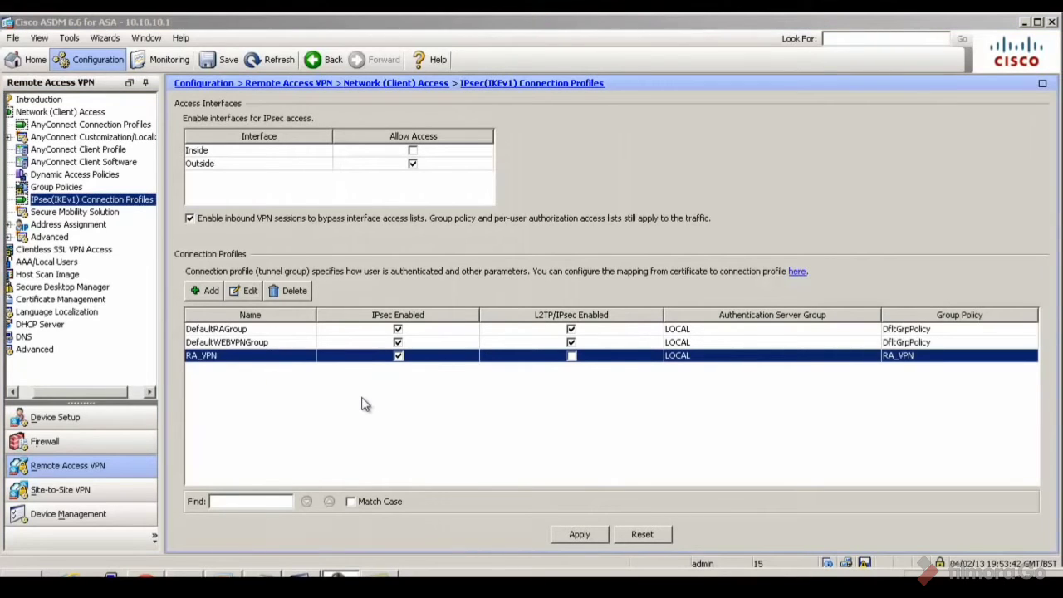
Edit the RA_VPN group policy, uncheck Inherit for IPv4 Filter, and open ACL Manager
{"action": "left_click", "coordinate": [80, 188]}
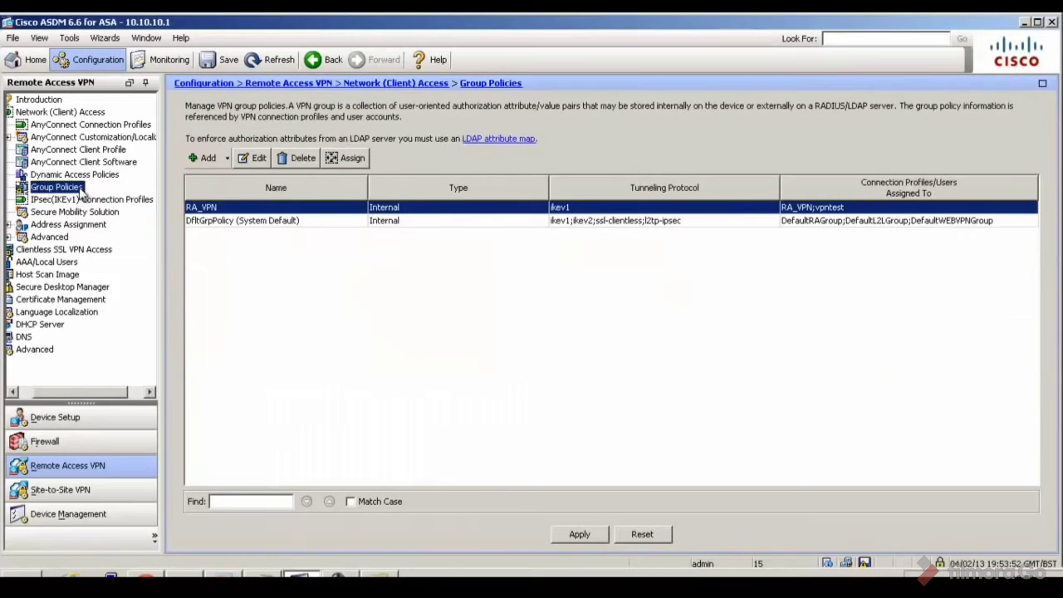
{"action": "left_click", "coordinate": [262, 211]}
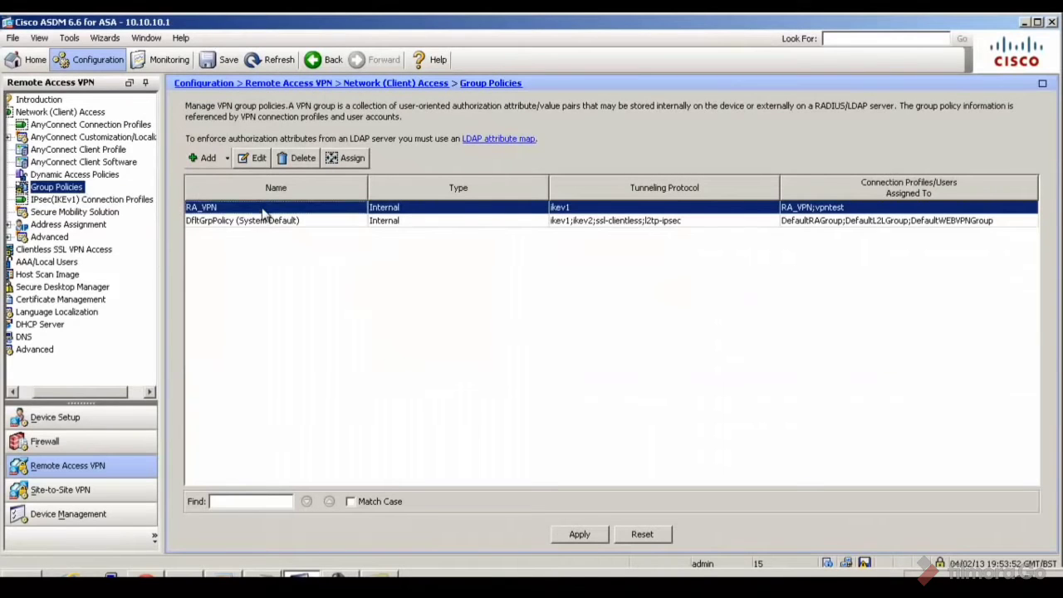
{"action": "left_click", "coordinate": [257, 160]}
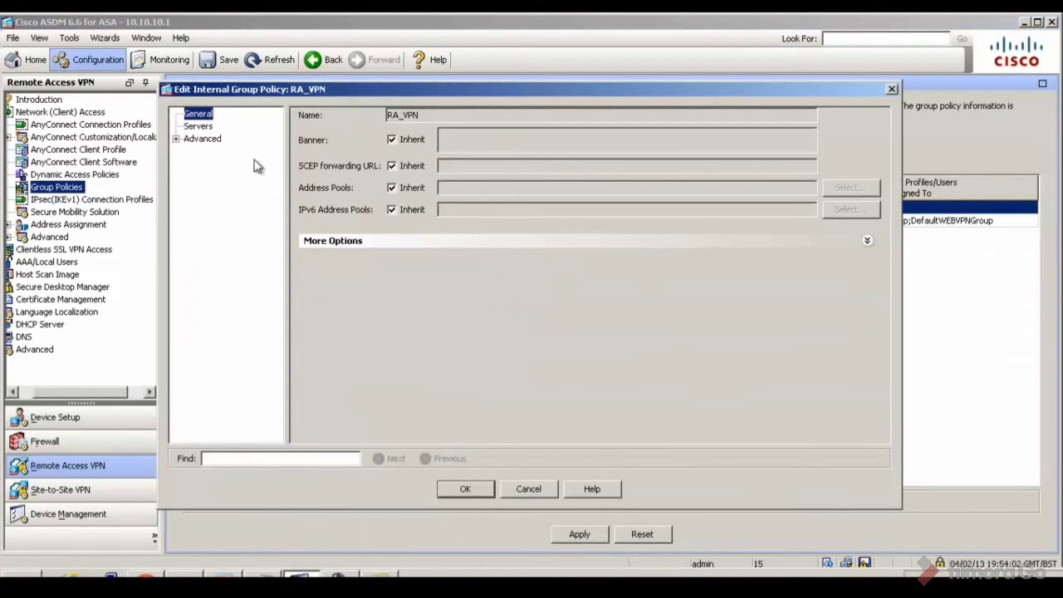
{"action": "left_click", "coordinate": [429, 242]}
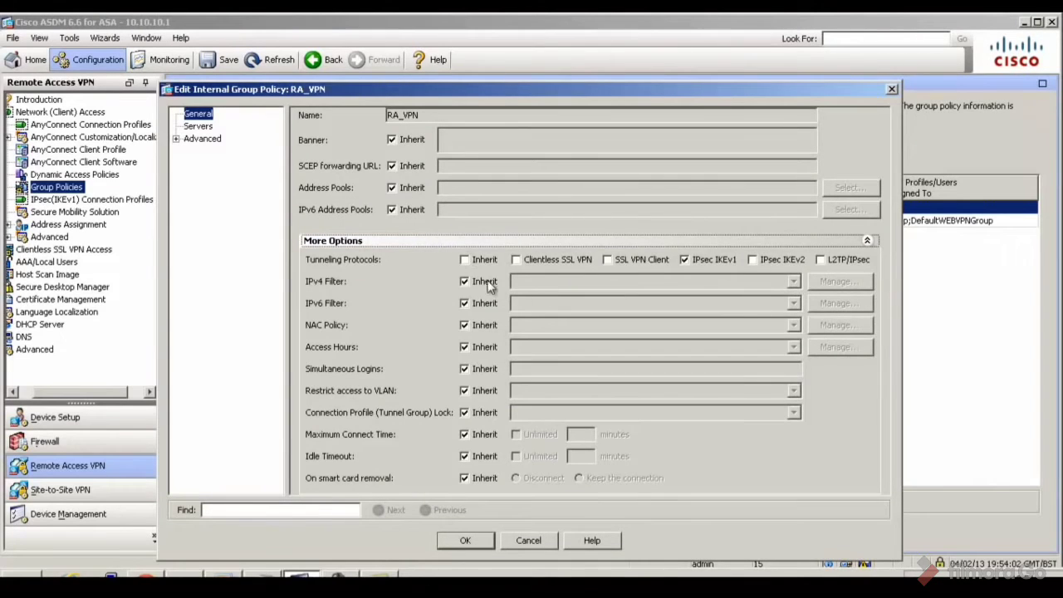
{"action": "left_click", "coordinate": [466, 281]}
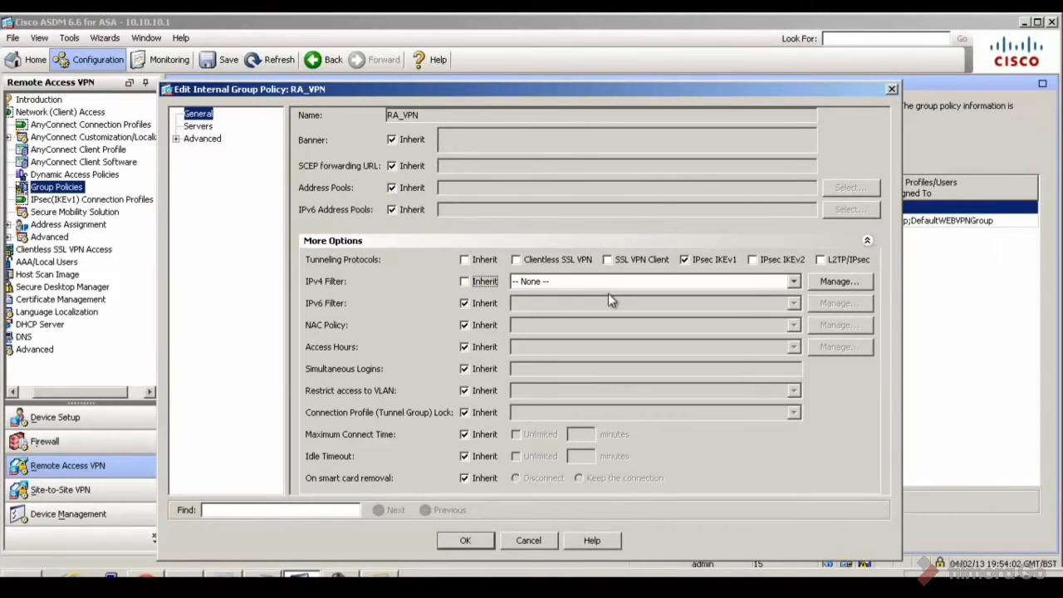
{"action": "left_click", "coordinate": [825, 286]}
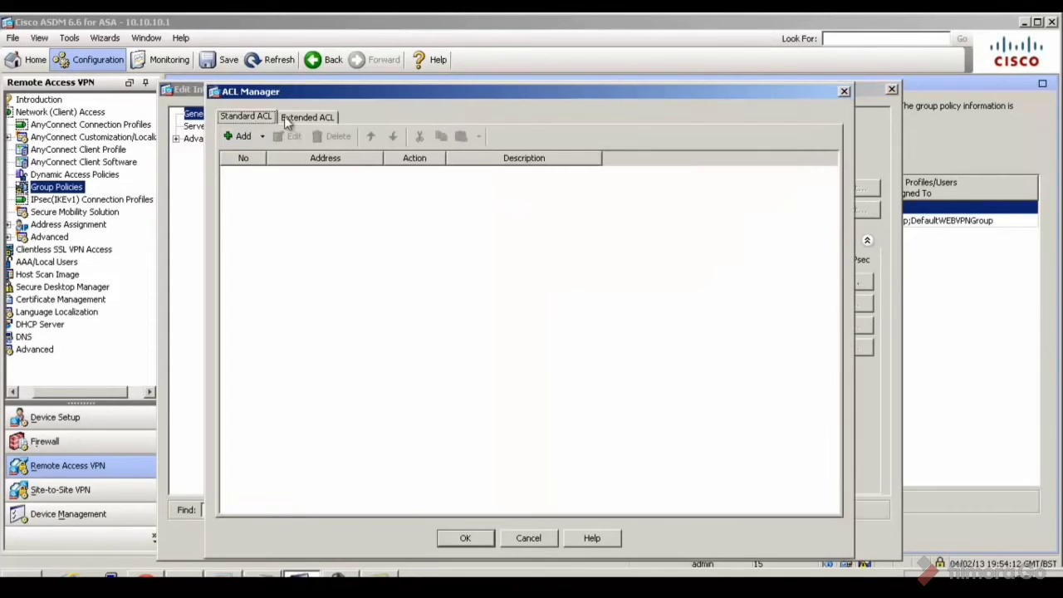
Select the RA_VPN_access extended ACL and start adding a new ACE to it
{"action": "left_click", "coordinate": [291, 118]}
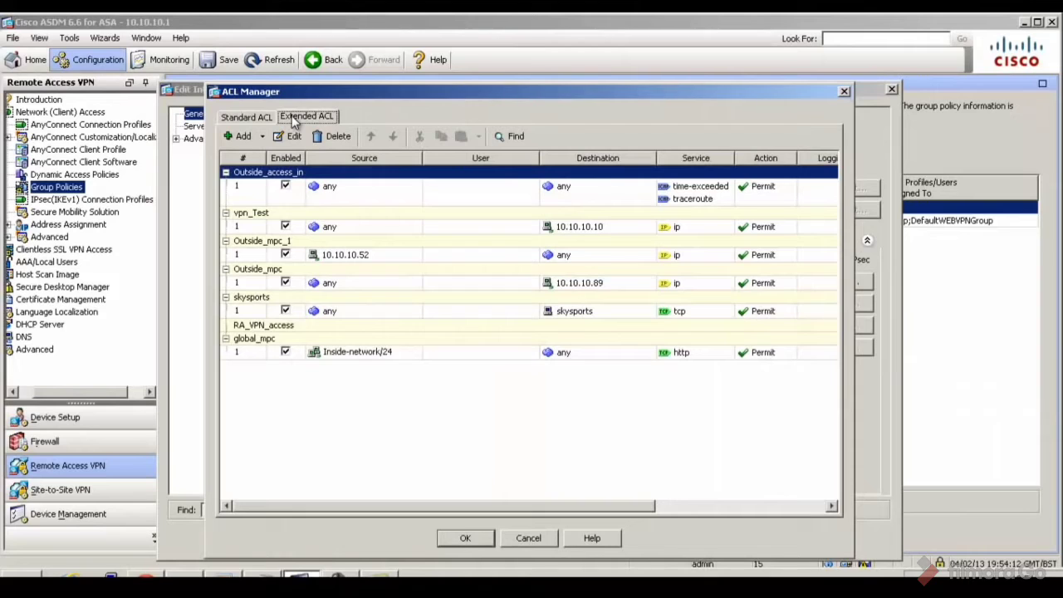
{"action": "left_click", "coordinate": [321, 327]}
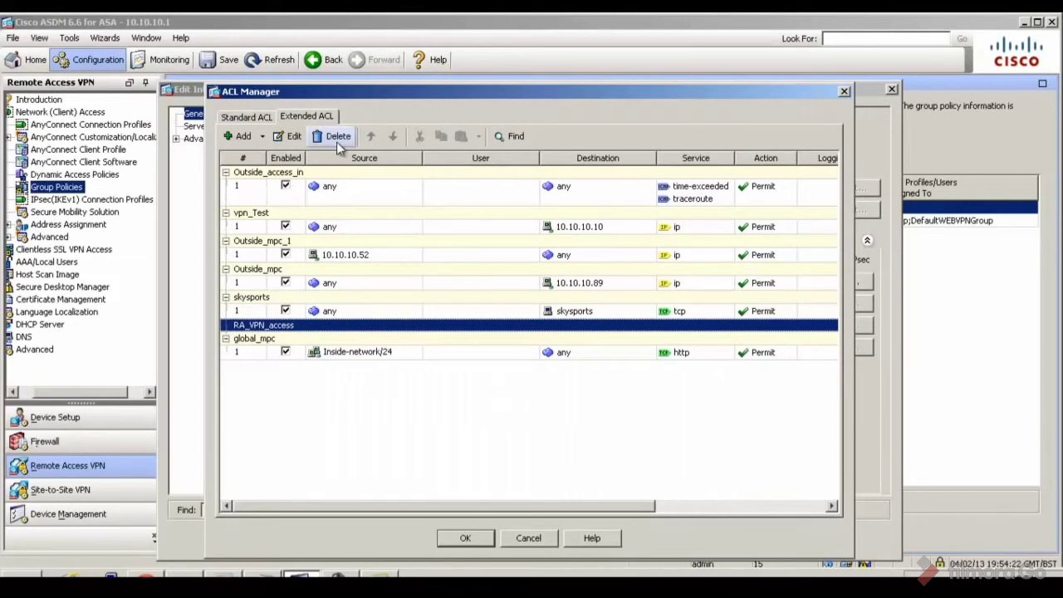
{"action": "left_click", "coordinate": [262, 137]}
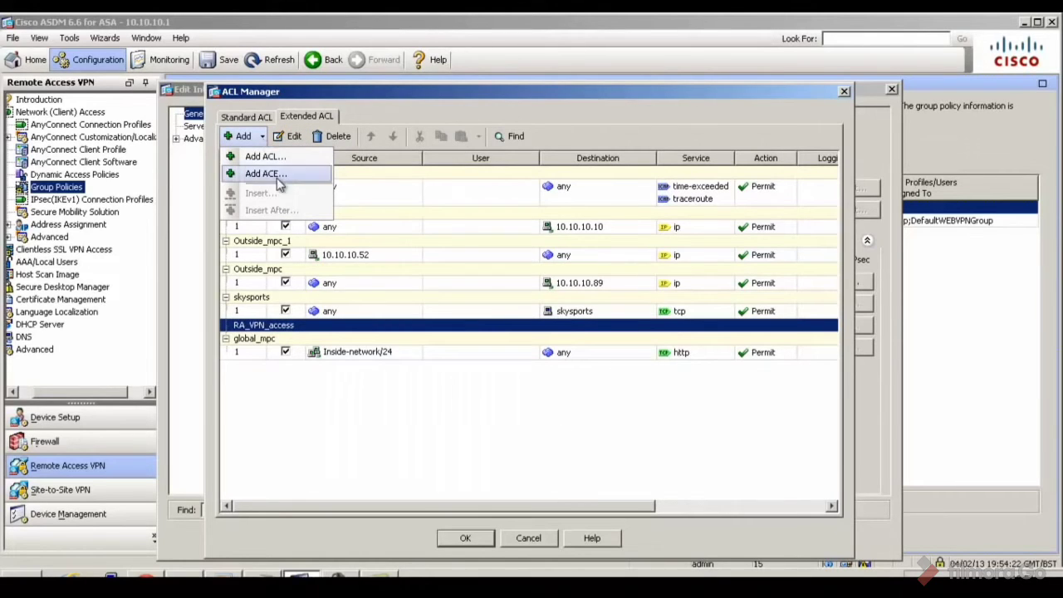
{"action": "left_click", "coordinate": [290, 158]}
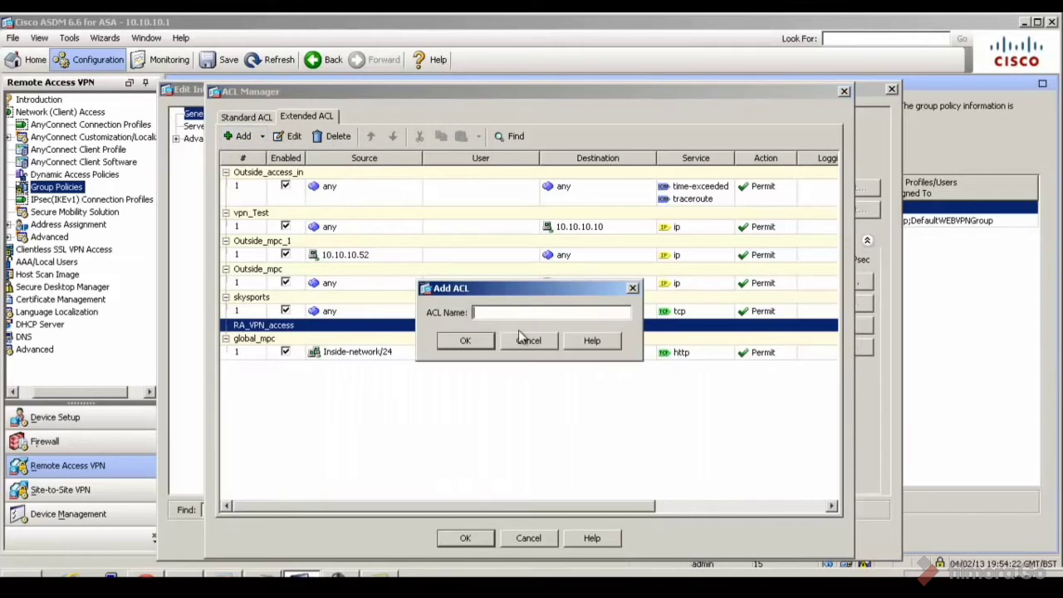
{"action": "left_click", "coordinate": [519, 342]}
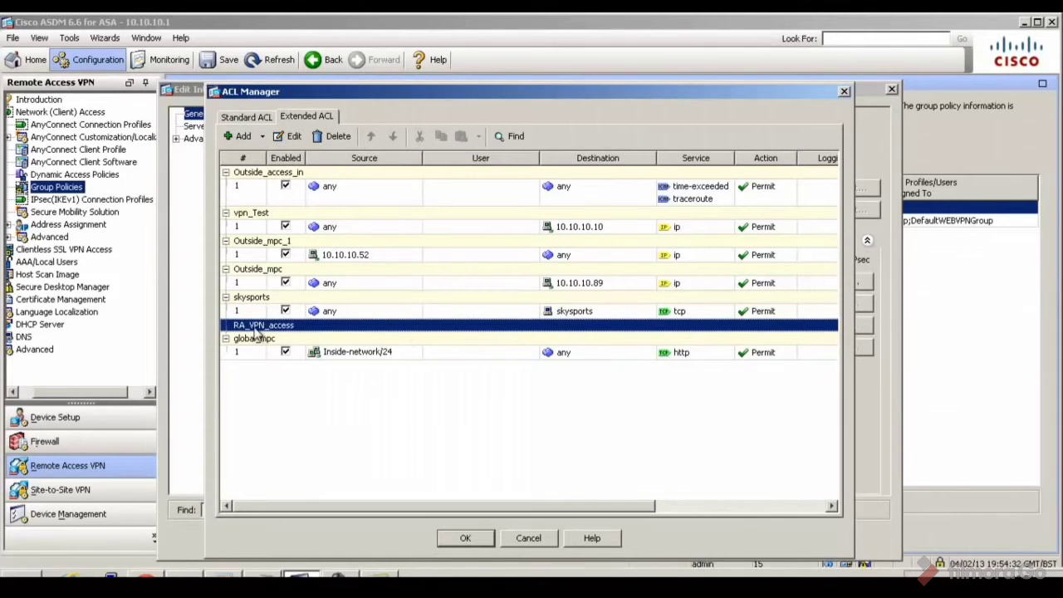
{"action": "left_click", "coordinate": [264, 137]}
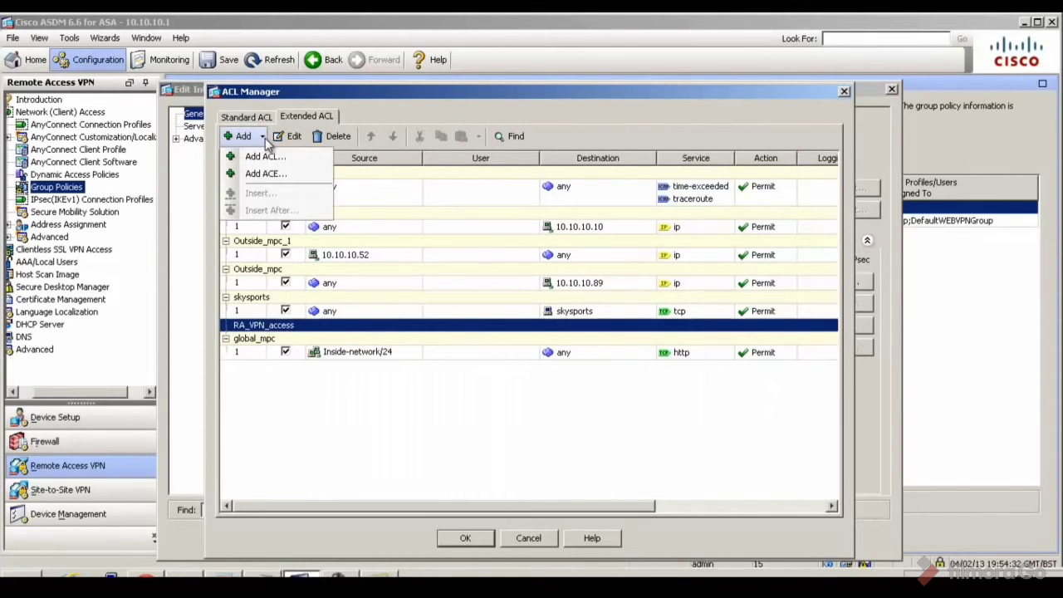
{"action": "left_click", "coordinate": [284, 176]}
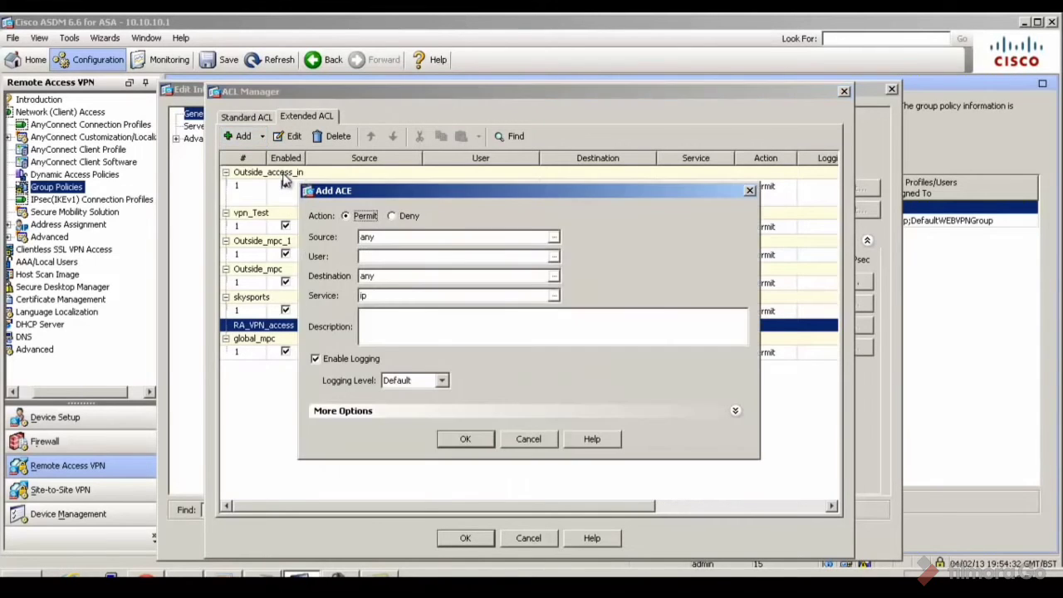
Set the rule's source to the existing RA_VPN_hosts network object
{"action": "left_click", "coordinate": [455, 236]}
{"action": "left_click", "coordinate": [553, 237]}
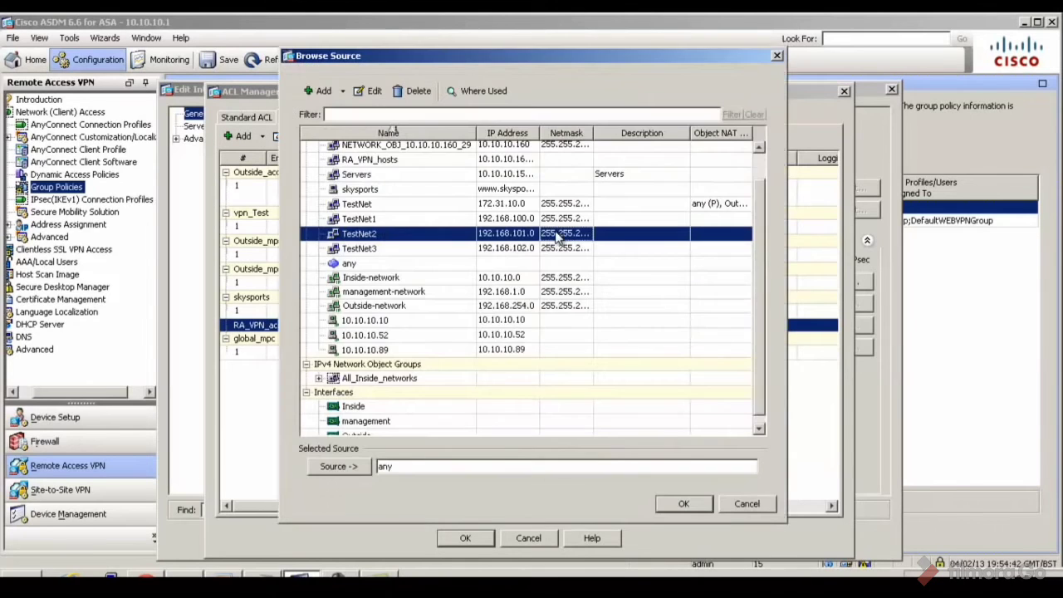
{"action": "left_click", "coordinate": [347, 97]}
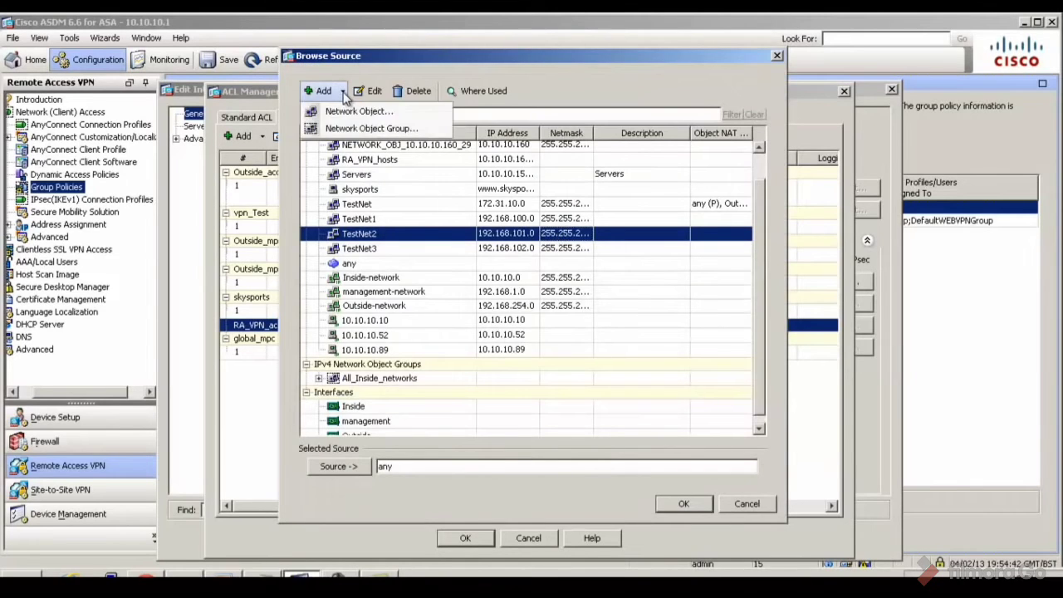
{"action": "left_click", "coordinate": [347, 113]}
{"action": "type", "text": "RA"}
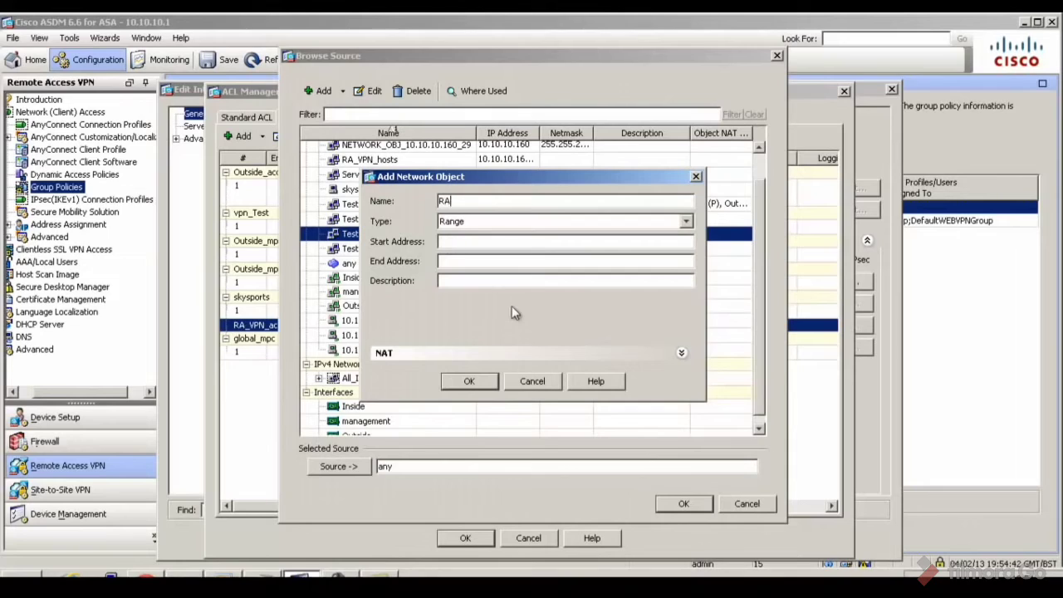
{"action": "type", "text": "_VPN_hosts"}
{"action": "left_click", "coordinate": [474, 241]}
{"action": "type", "text": "10.10.10."}
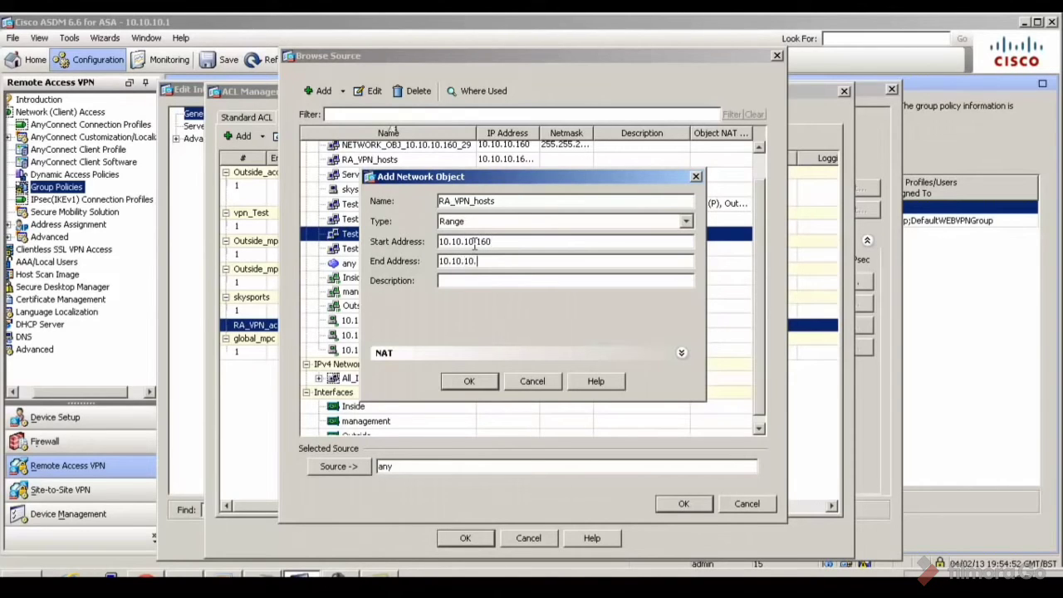
{"action": "type", "text": "1510.10.10.165"}
{"action": "left_click", "coordinate": [487, 383]}
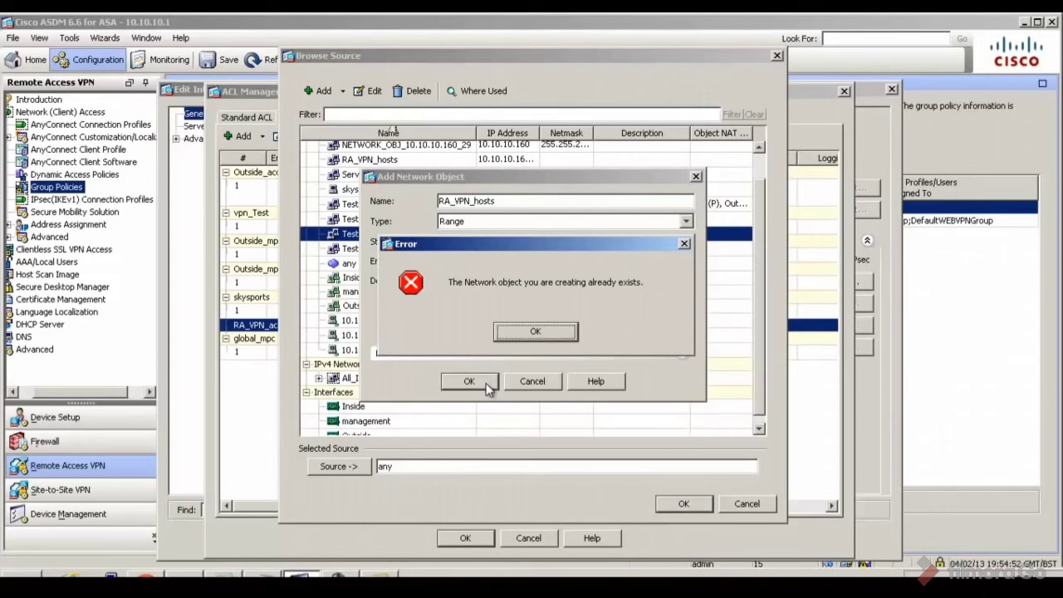
{"action": "left_click", "coordinate": [559, 332]}
{"action": "left_click", "coordinate": [534, 384]}
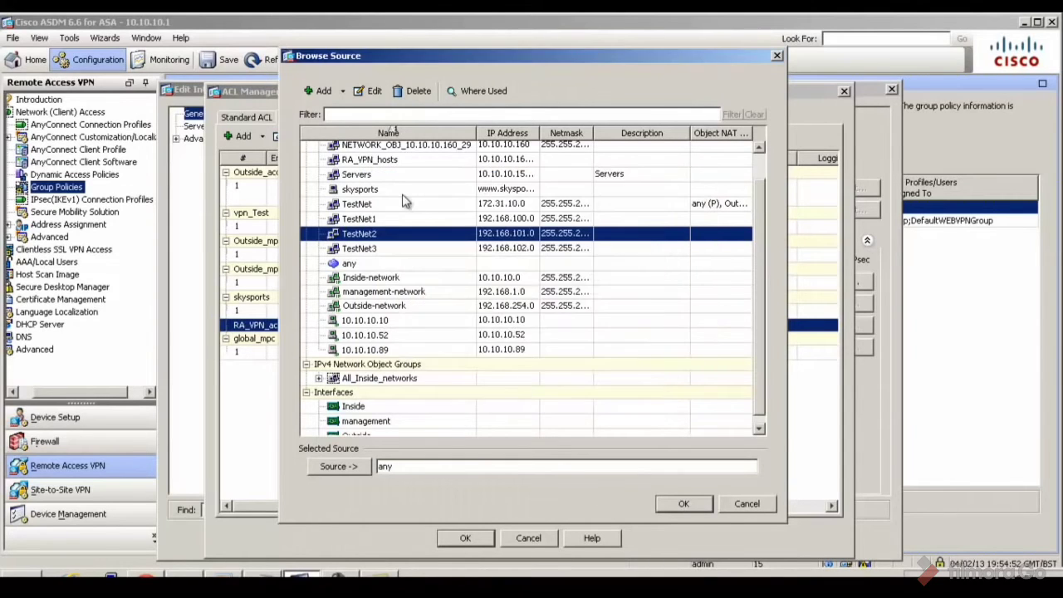
{"action": "left_click", "coordinate": [424, 162]}
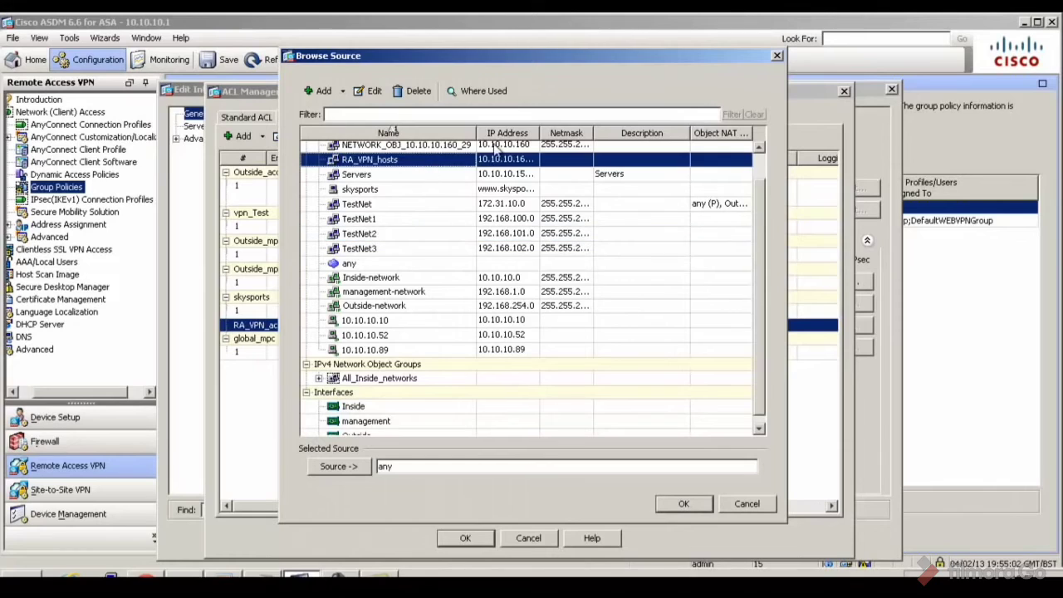
{"action": "left_click_drag", "start_coordinate": [539, 134], "coordinate": [613, 133]}
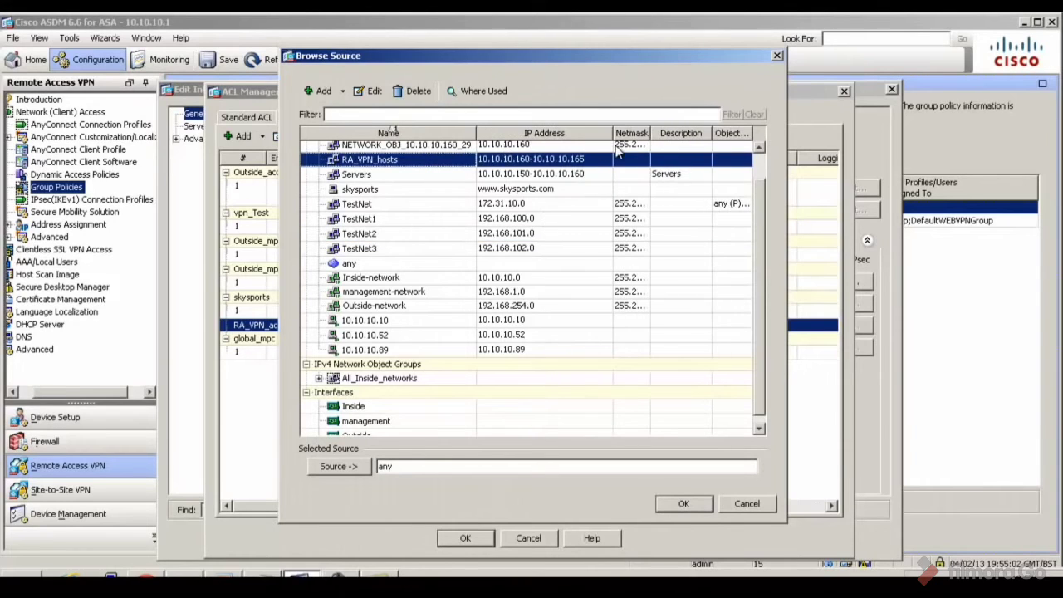
{"action": "double_click", "coordinate": [484, 164]}
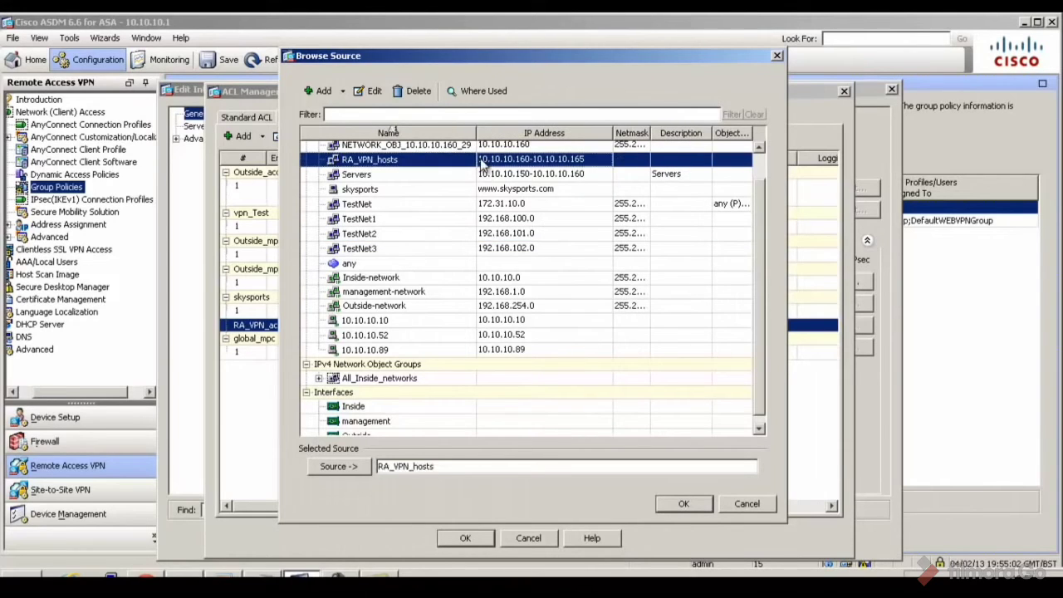
{"action": "left_click", "coordinate": [705, 508]}
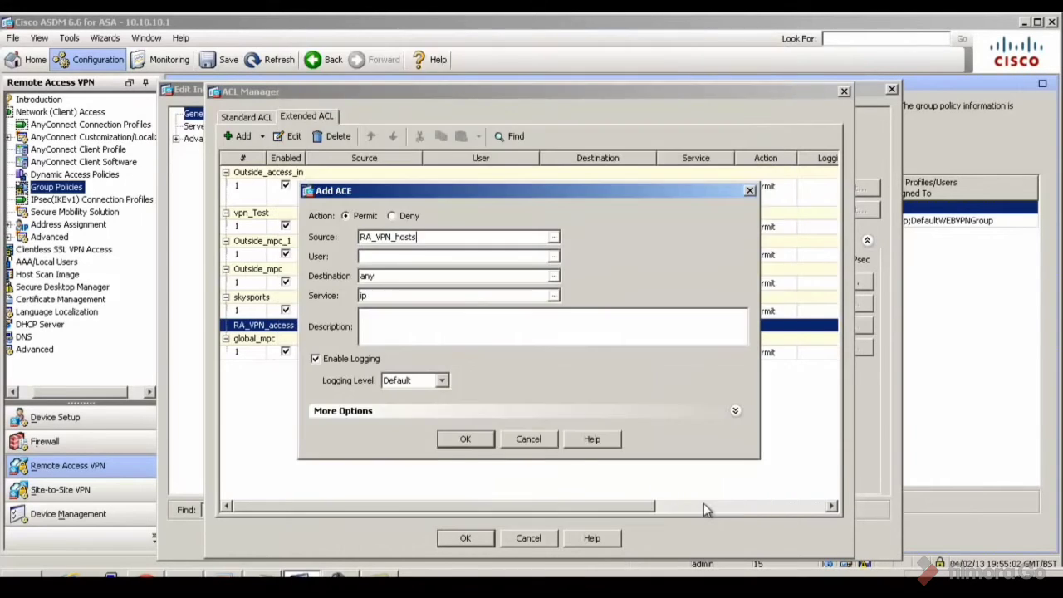
Set destination 10.10.10.254 and service ssh, then save the permit rule
{"action": "double_click", "coordinate": [419, 280]}
{"action": "type", "text": "10.1"}
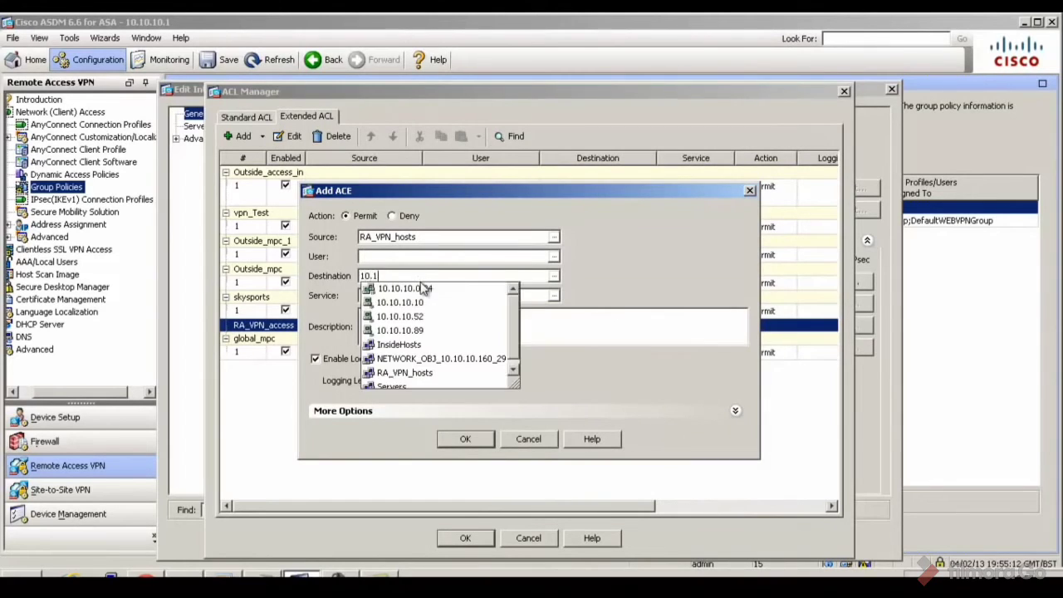
{"action": "type", "text": "0.10.254"}
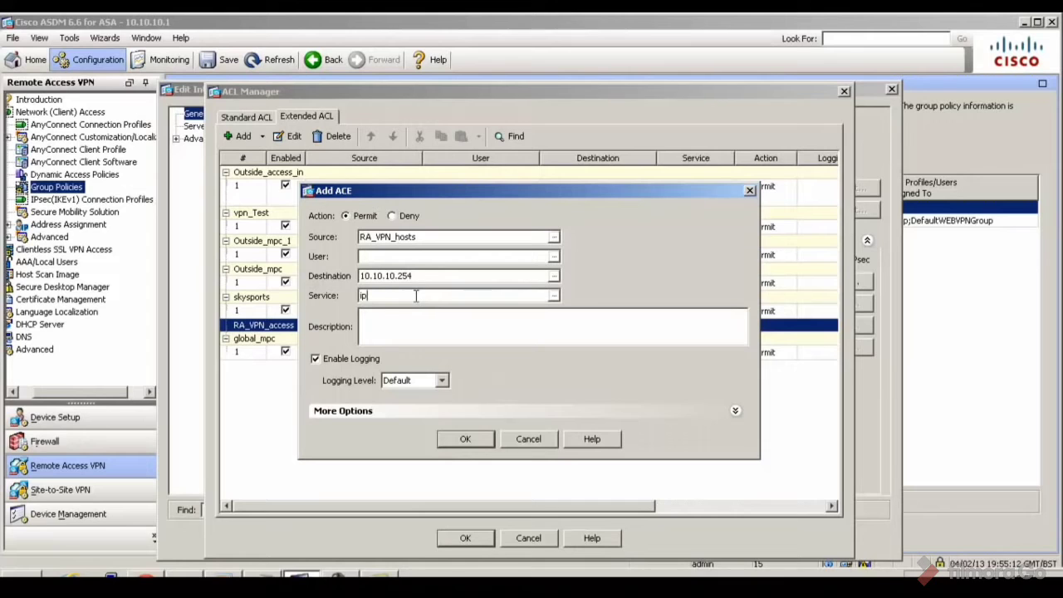
{"action": "left_click", "coordinate": [555, 297]}
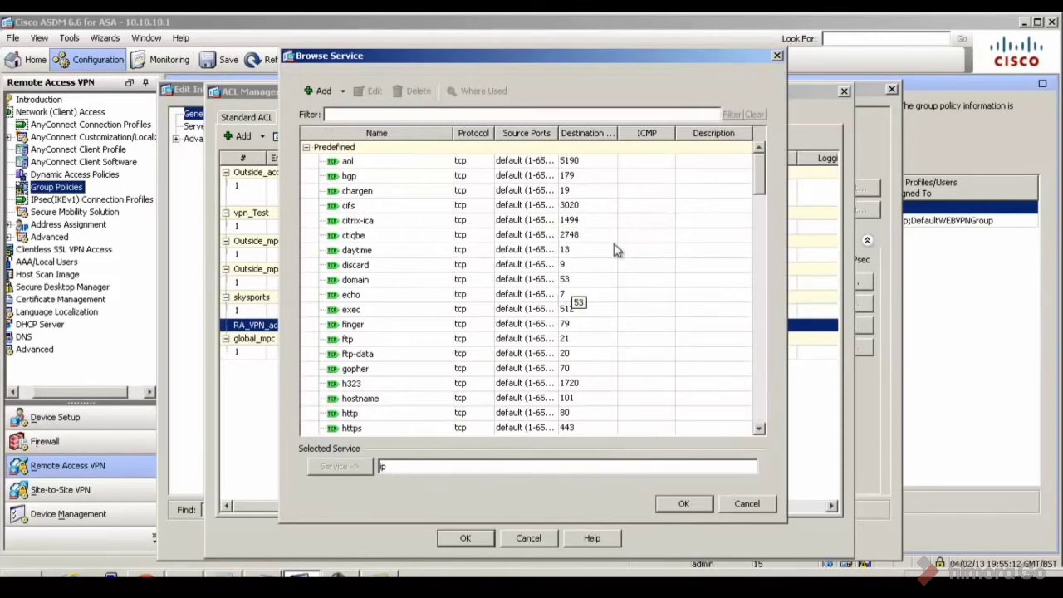
{"action": "left_click_drag", "start_coordinate": [763, 171], "coordinate": [759, 251]}
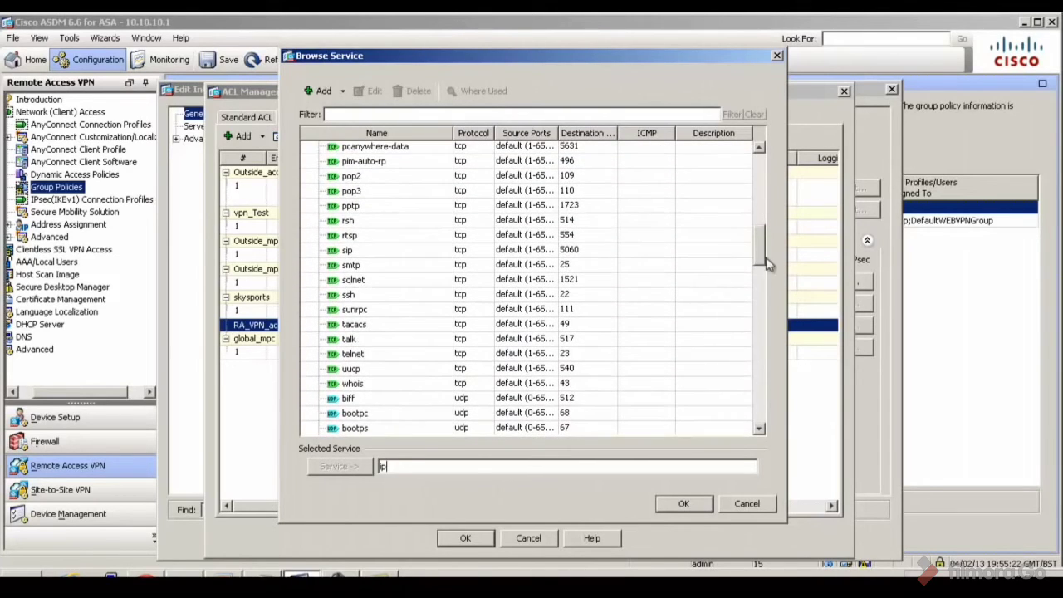
{"action": "double_click", "coordinate": [426, 299]}
{"action": "left_click", "coordinate": [665, 508]}
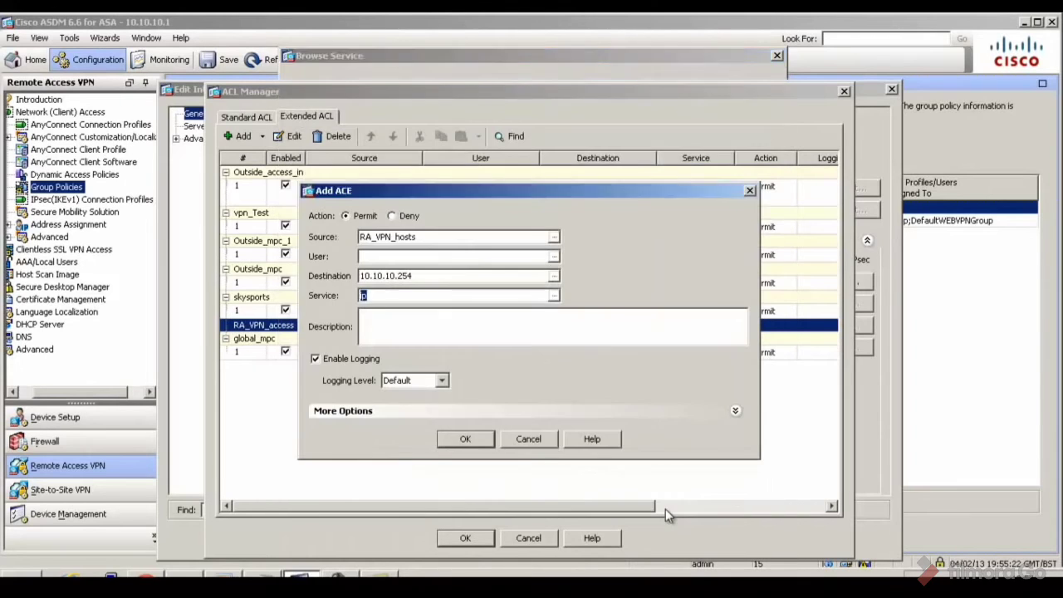
{"action": "left_click", "coordinate": [462, 413]}
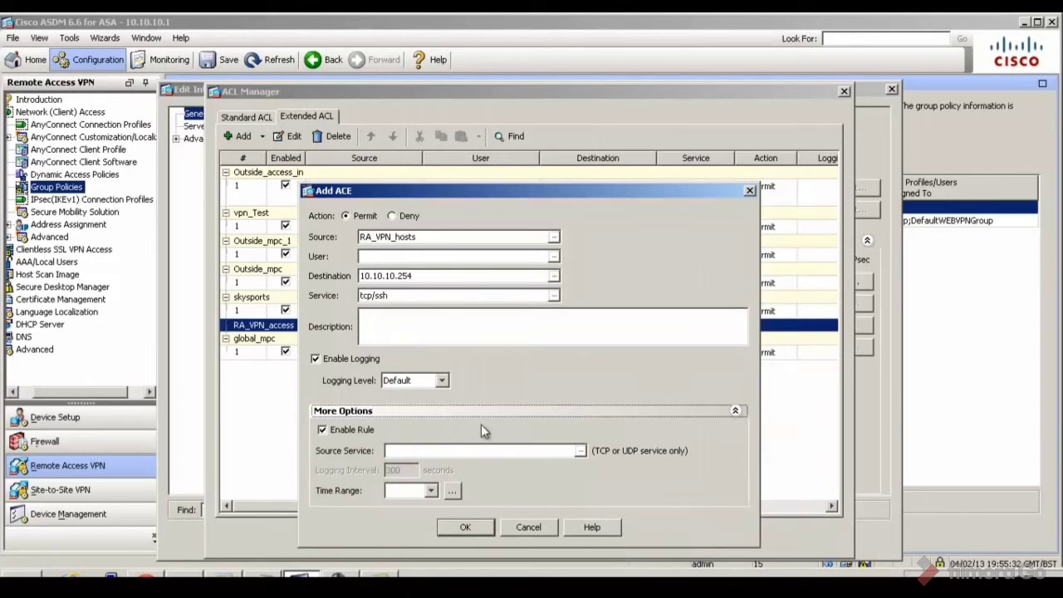
{"action": "left_click", "coordinate": [484, 414]}
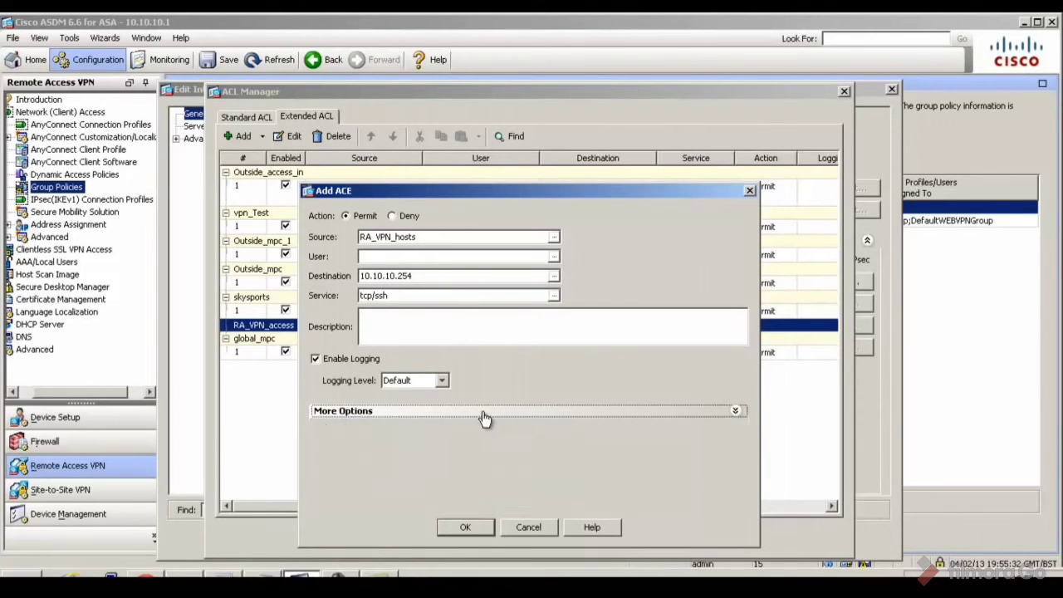
{"action": "left_click", "coordinate": [465, 530]}
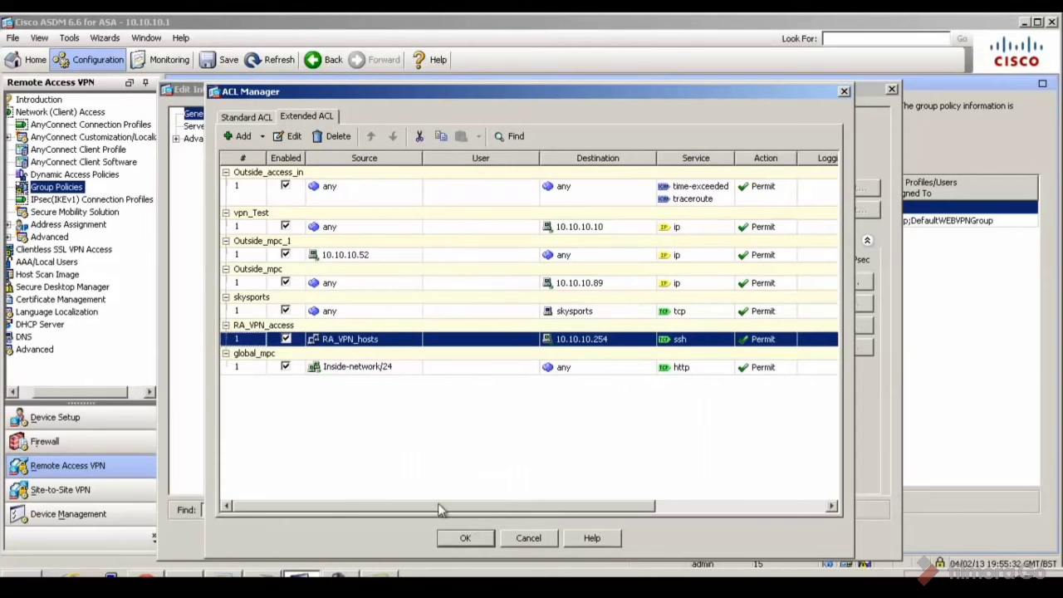
Apply RA_VPN_access as the IPv4 filter and review its new ssh permit rule
{"action": "left_click", "coordinate": [465, 538]}
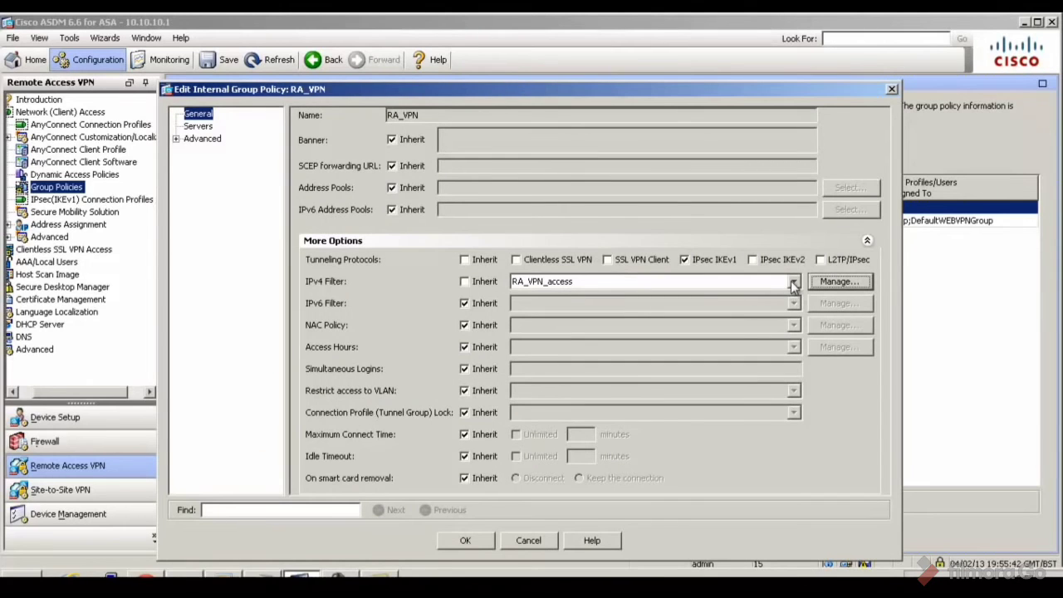
{"action": "left_click", "coordinate": [837, 283]}
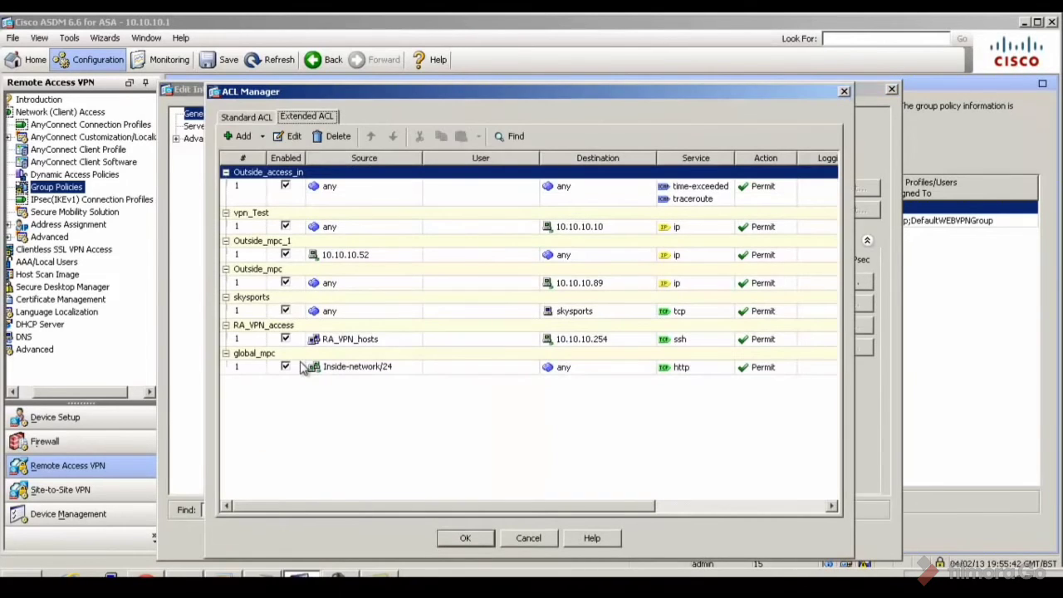
{"action": "left_click", "coordinate": [334, 342]}
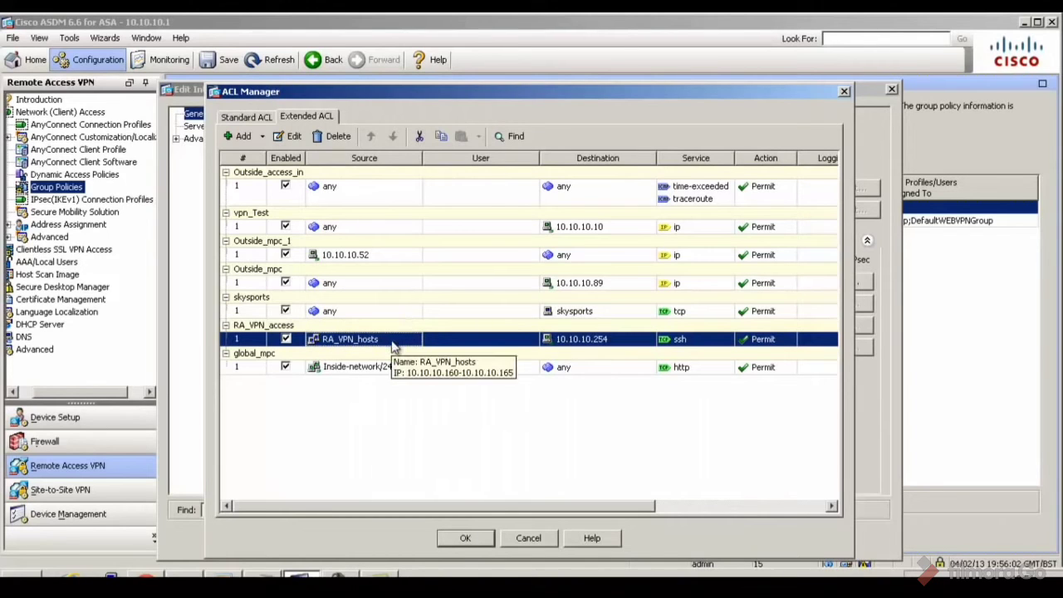
{"action": "left_click", "coordinate": [465, 538]}
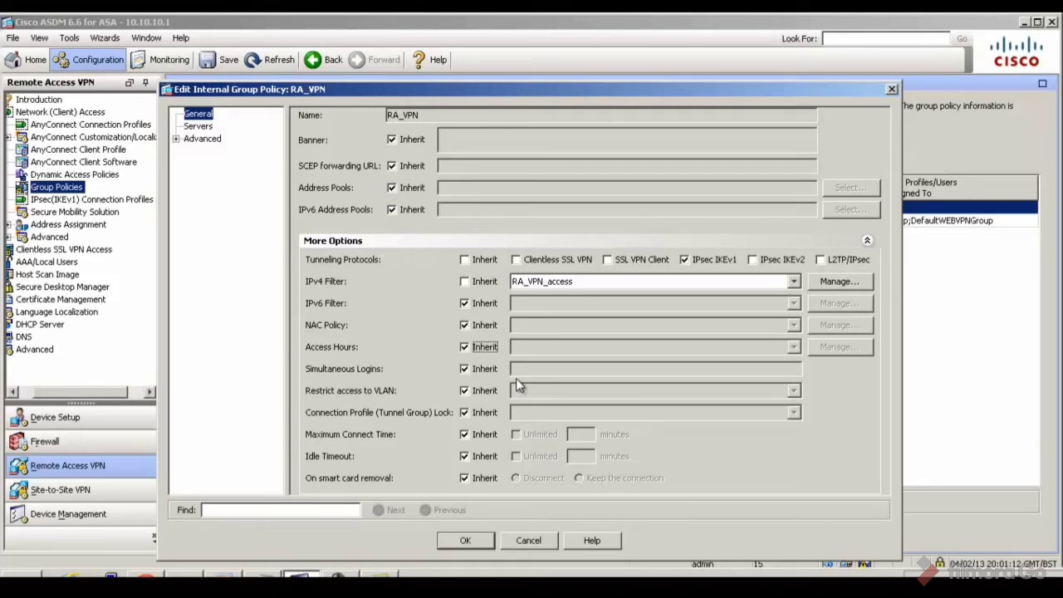
Stop inheriting access hours and start a new RA_VPN time range with a Weekdays recurring period
{"action": "left_click", "coordinate": [466, 345]}
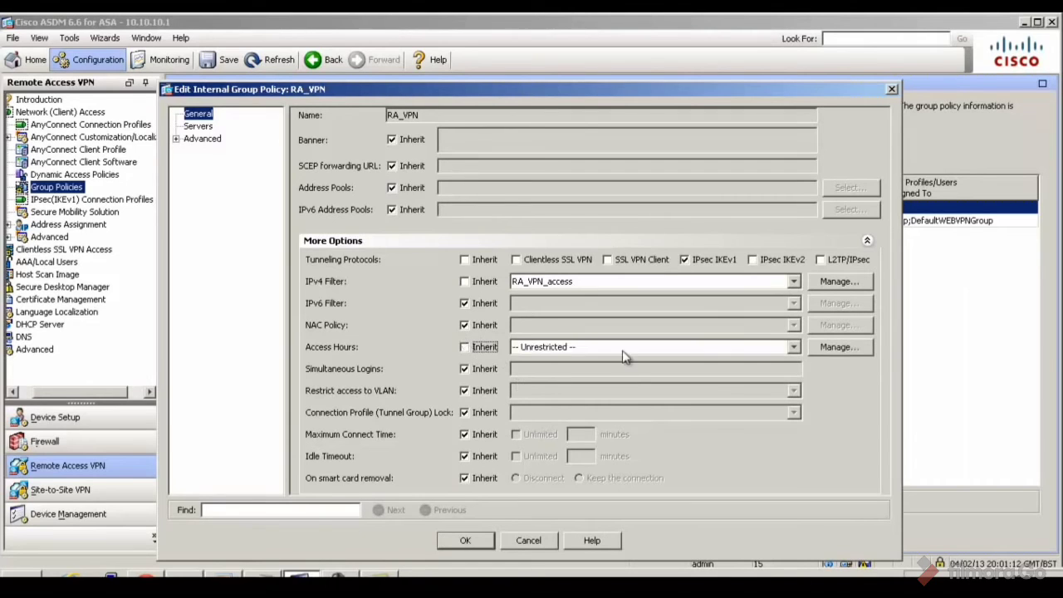
{"action": "left_click", "coordinate": [831, 348]}
{"action": "left_click", "coordinate": [457, 200]}
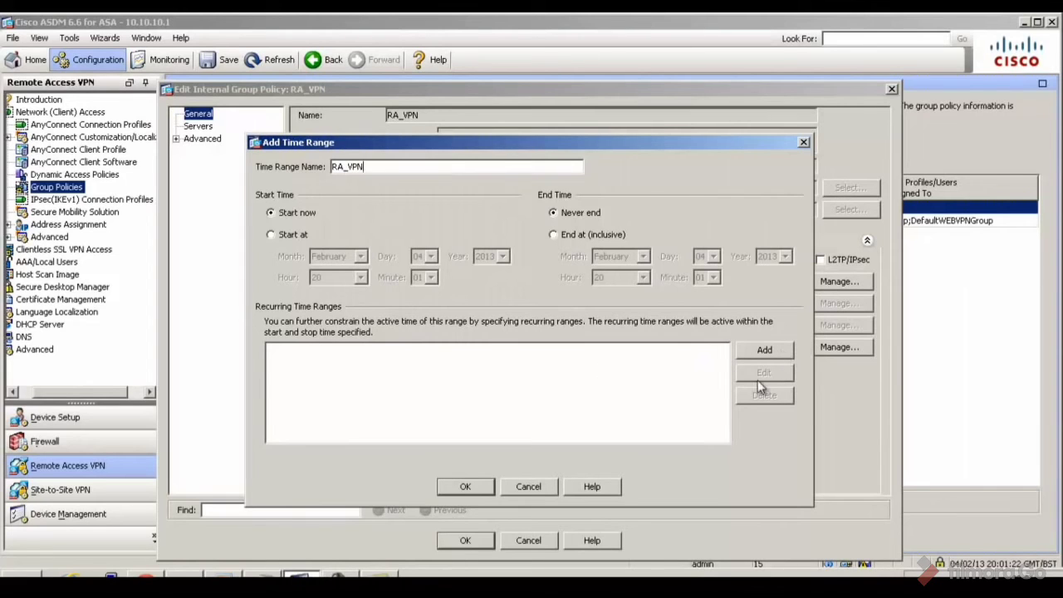
{"action": "left_click", "coordinate": [752, 352]}
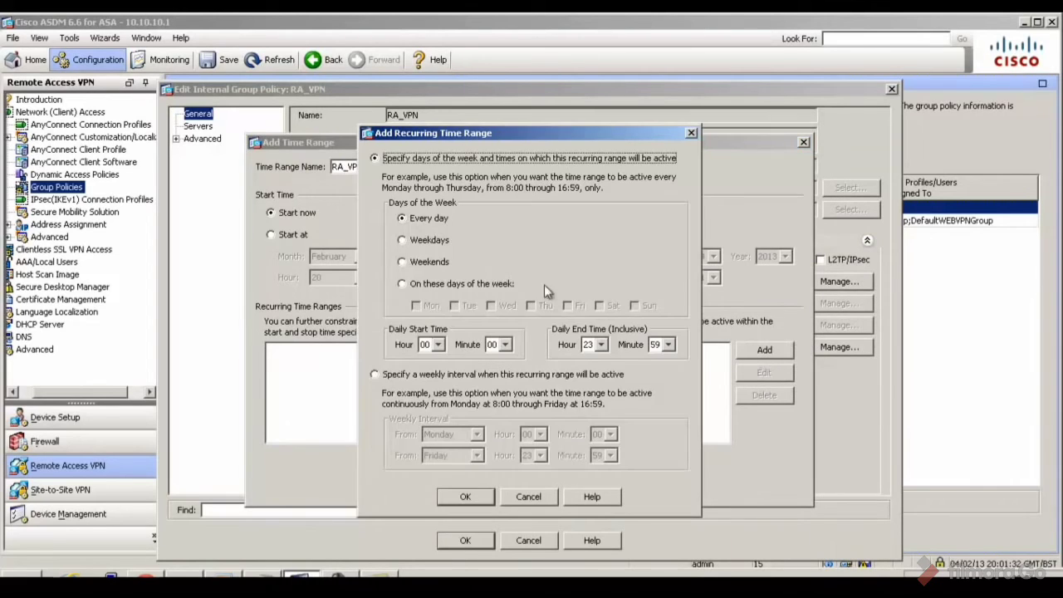
{"action": "left_click", "coordinate": [411, 241]}
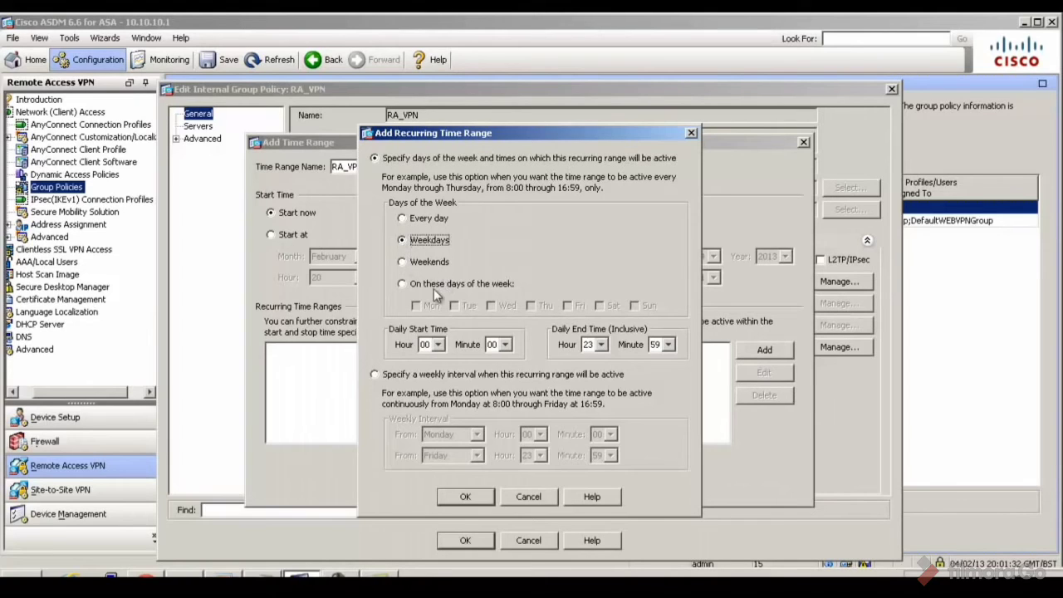
Set the weekday period to 17:00 through 23:59, save RA_VPN, and select it as access hours
{"action": "left_click", "coordinate": [438, 345]}
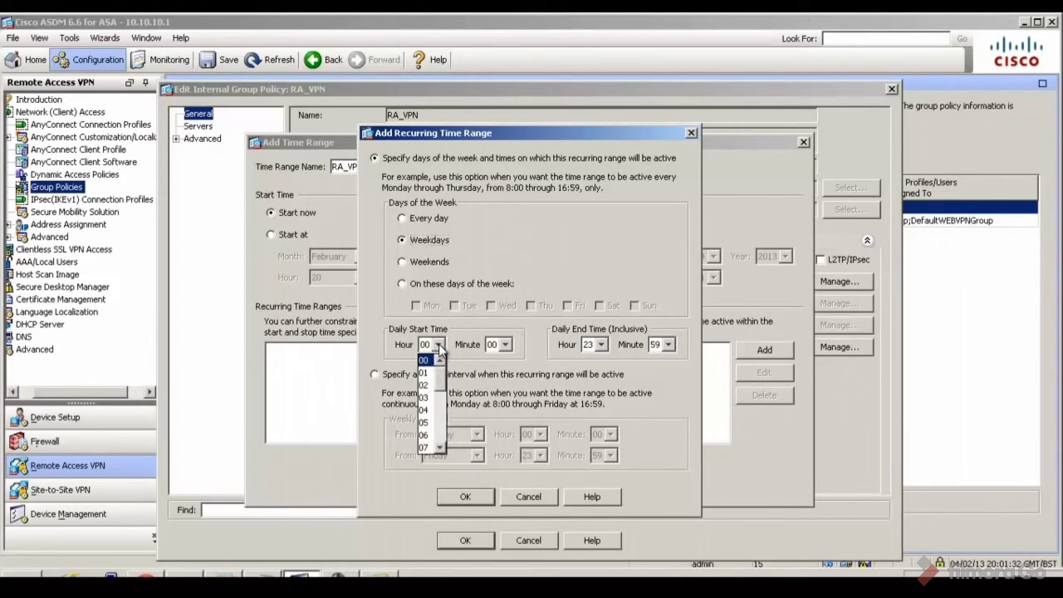
{"action": "left_click_drag", "start_coordinate": [446, 397], "coordinate": [444, 438]}
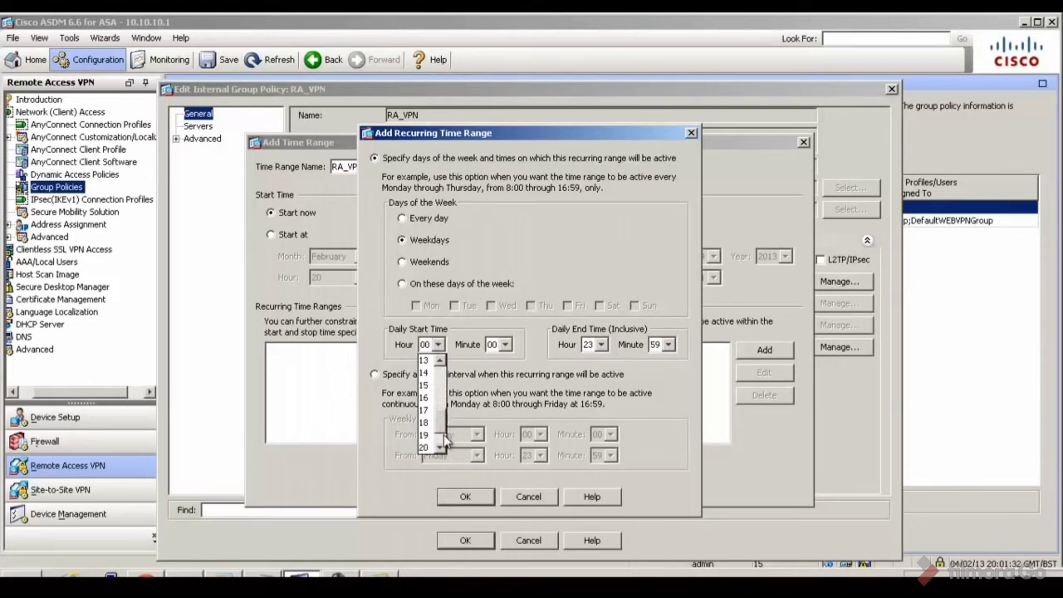
{"action": "left_click", "coordinate": [427, 412]}
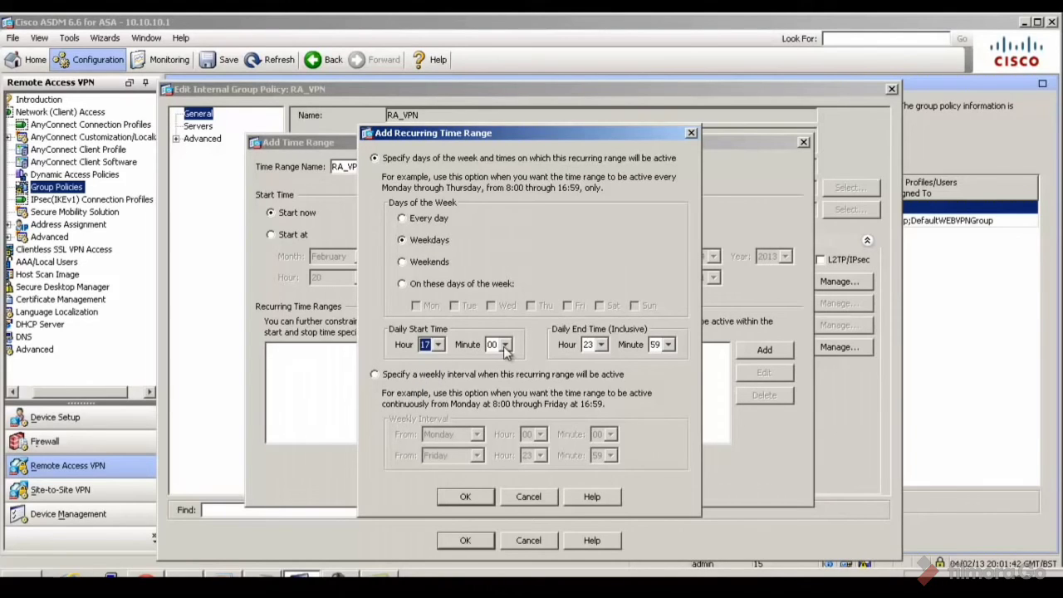
{"action": "left_click", "coordinate": [601, 345]}
{"action": "left_click", "coordinate": [632, 360]}
{"action": "left_click", "coordinate": [477, 497]}
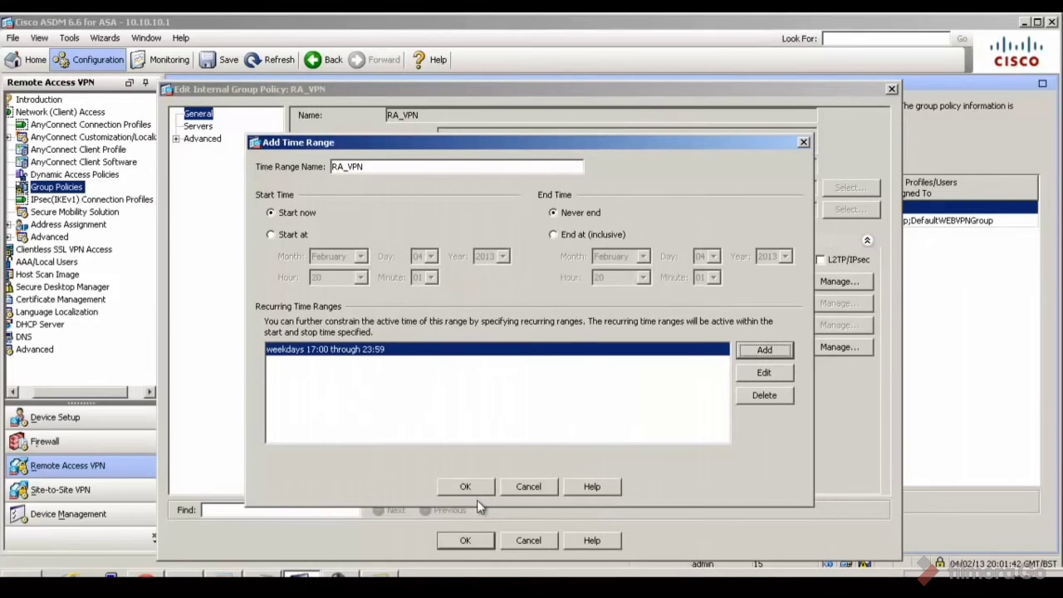
{"action": "left_click", "coordinate": [481, 485]}
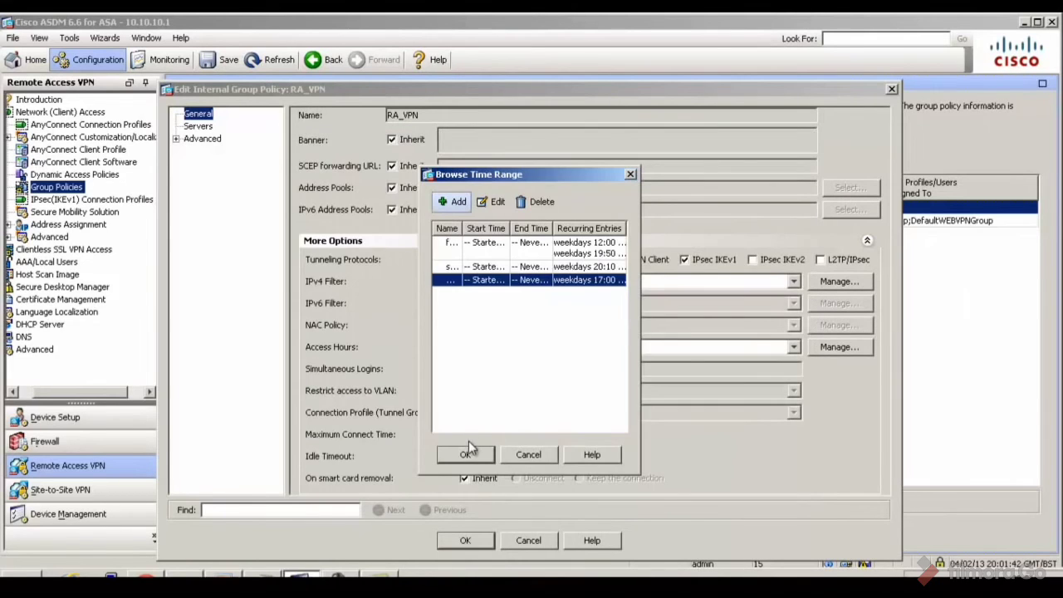
{"action": "left_click", "coordinate": [467, 448]}
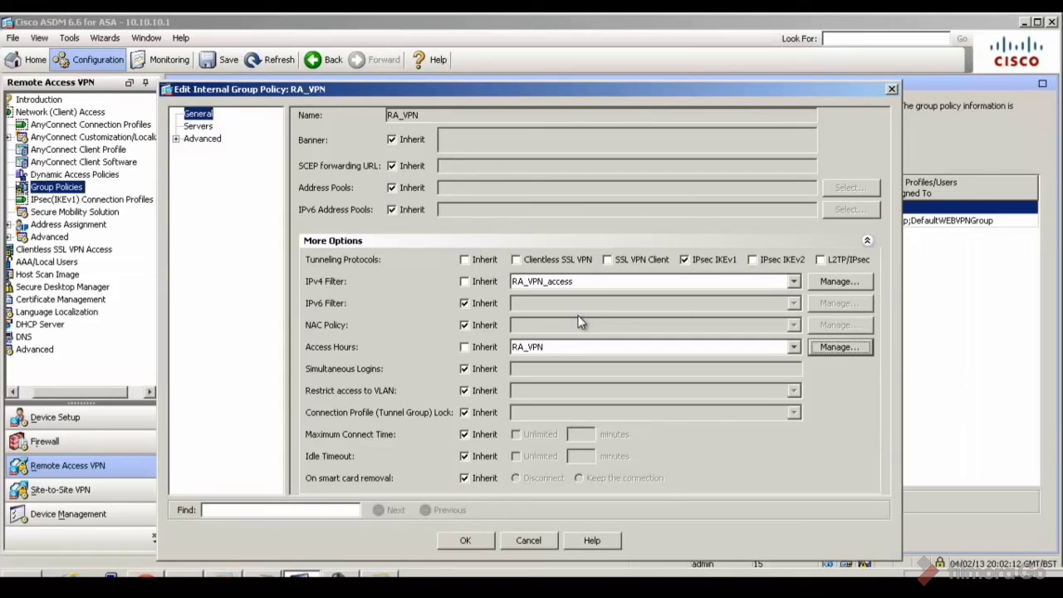
Send the RA_VPN group policy's access hours and filter changes to the ASA, then go to Firewall
{"action": "left_click", "coordinate": [485, 540]}
{"action": "left_click", "coordinate": [586, 540]}
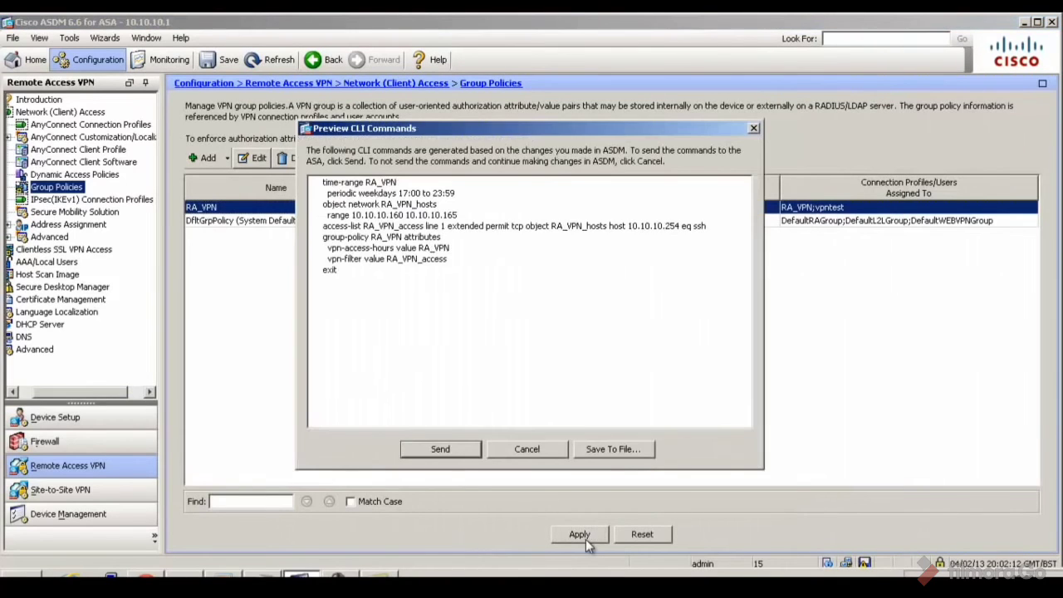
{"action": "left_click", "coordinate": [440, 449]}
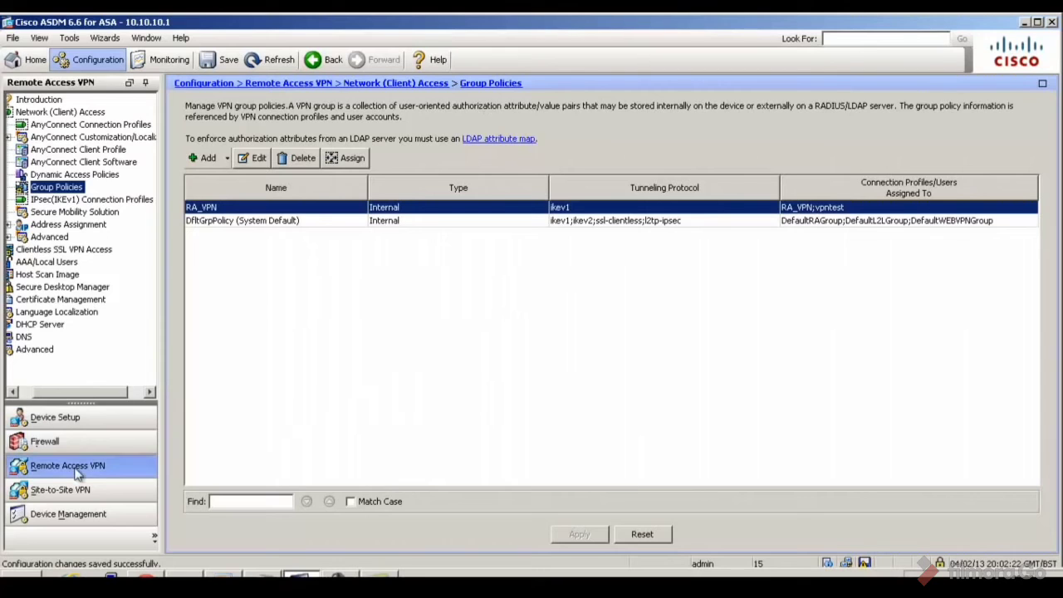
{"action": "left_click", "coordinate": [84, 444]}
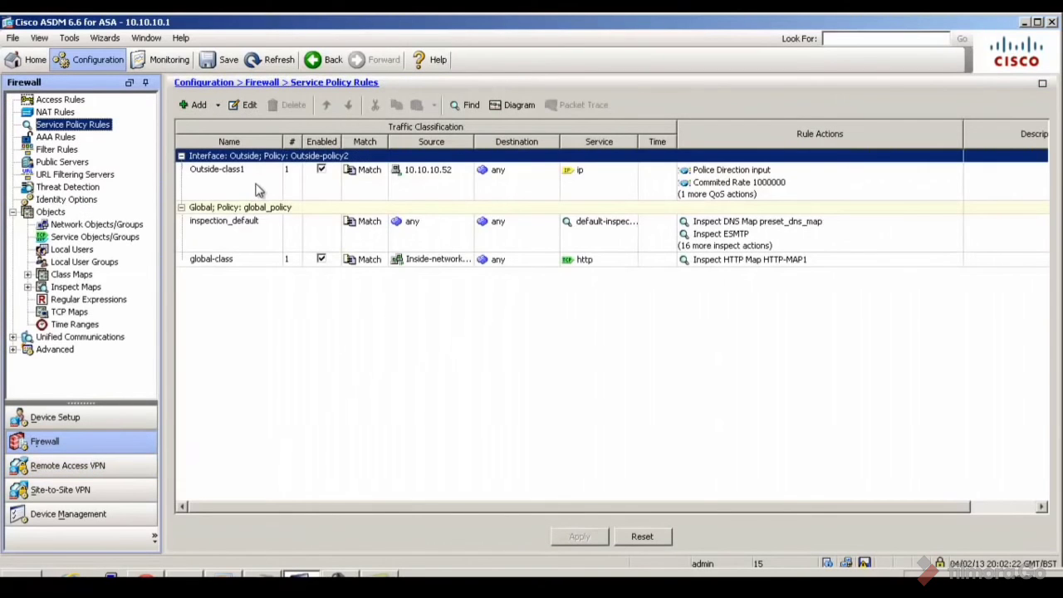
Delete the Inside-to-Outside NAT rule with source any and send the deletion to the ASA
{"action": "left_click", "coordinate": [72, 113]}
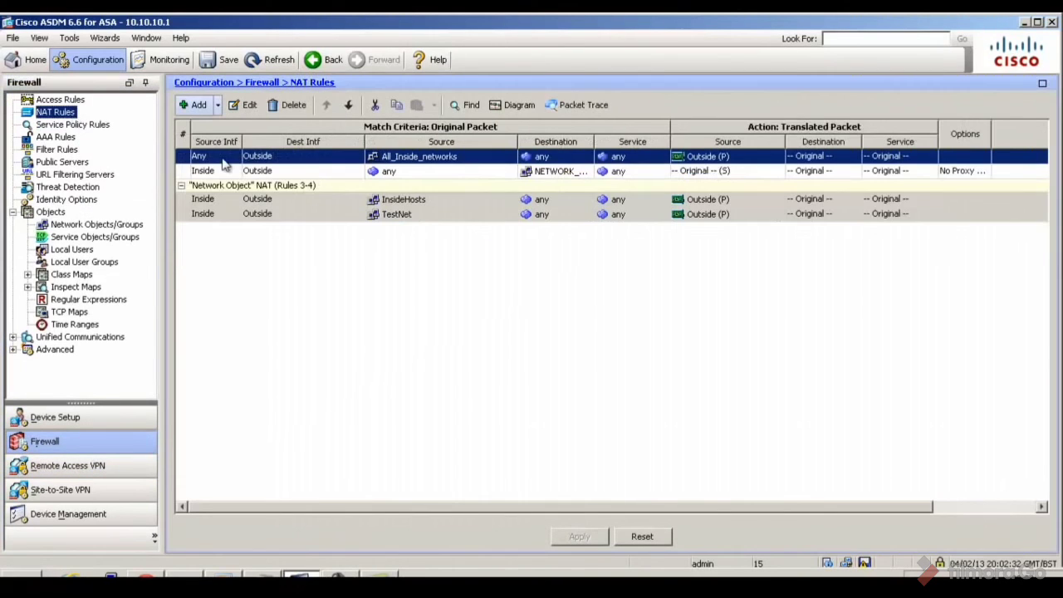
{"action": "left_click", "coordinate": [442, 174]}
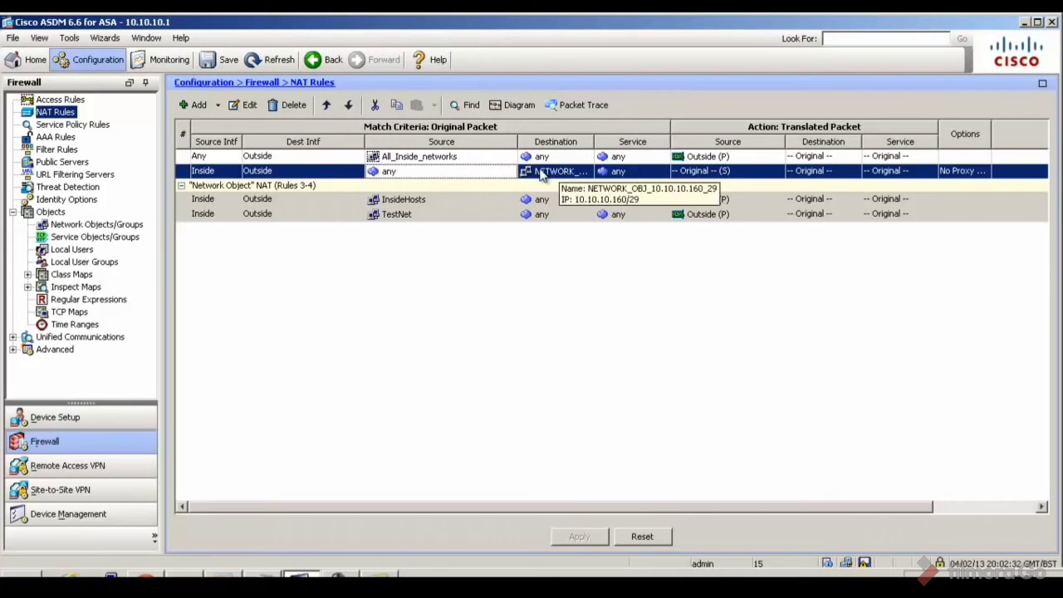
{"action": "mouse_move", "coordinate": [451, 155]}
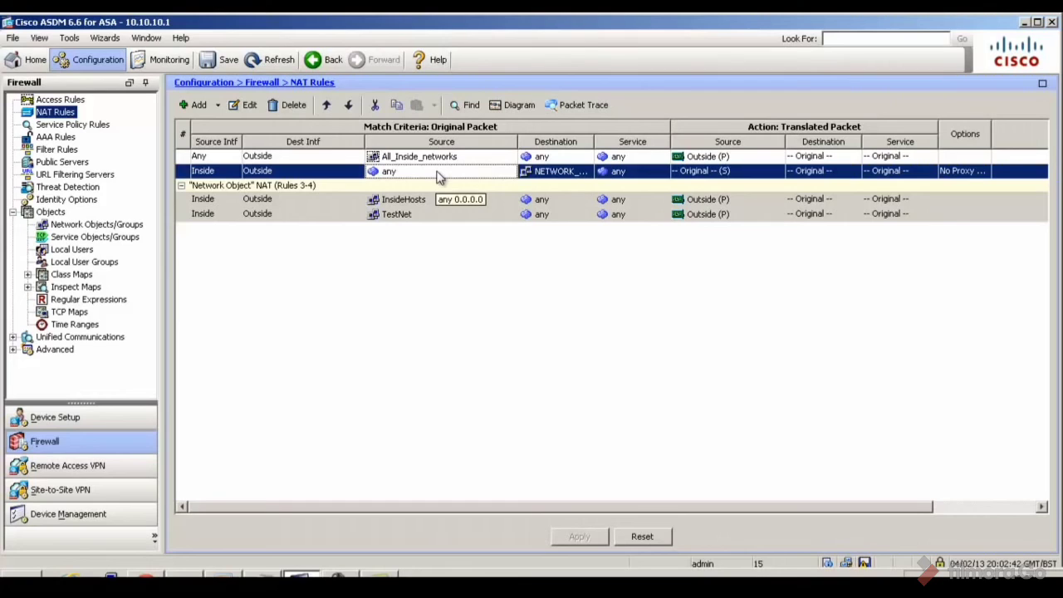
{"action": "left_click", "coordinate": [292, 106]}
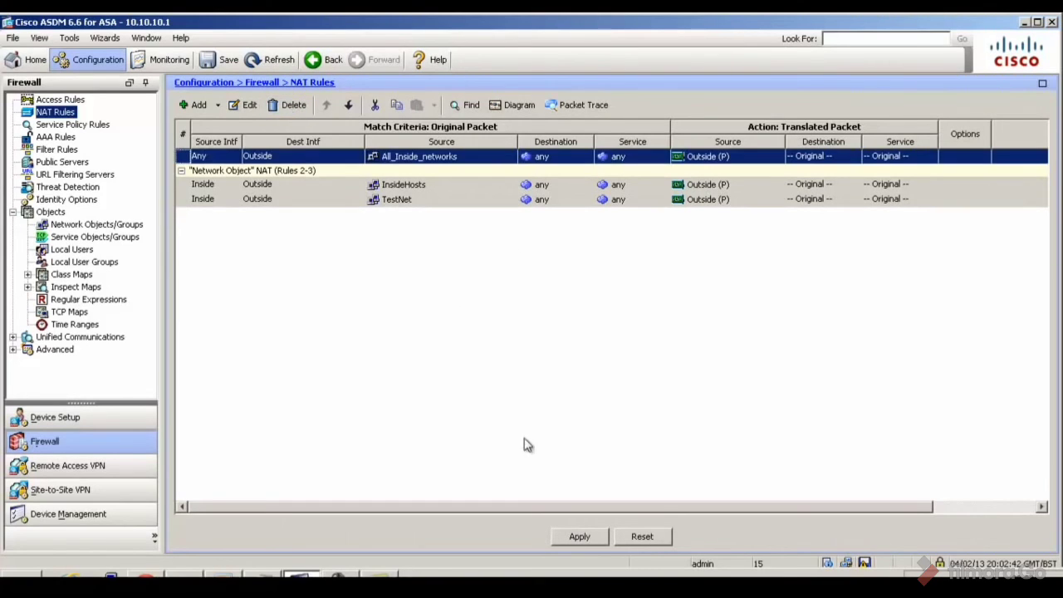
{"action": "left_click", "coordinate": [578, 536]}
{"action": "left_click", "coordinate": [432, 447]}
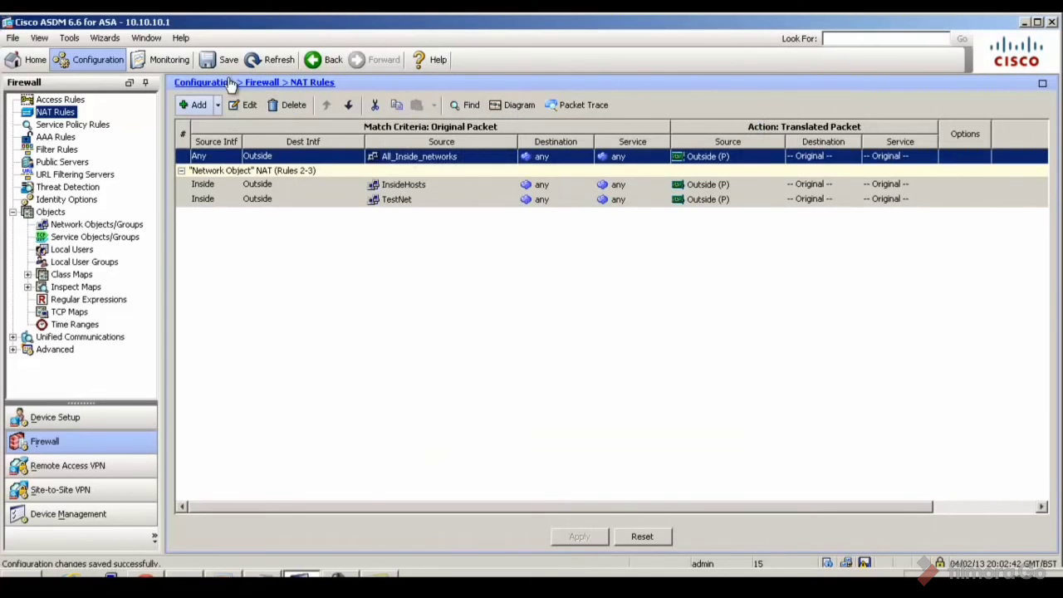
{"action": "left_click", "coordinate": [217, 105]}
Add a NAT rule above existing ones with source RA_VPN_hosts and destination InsideHosts
{"action": "left_click", "coordinate": [221, 124]}
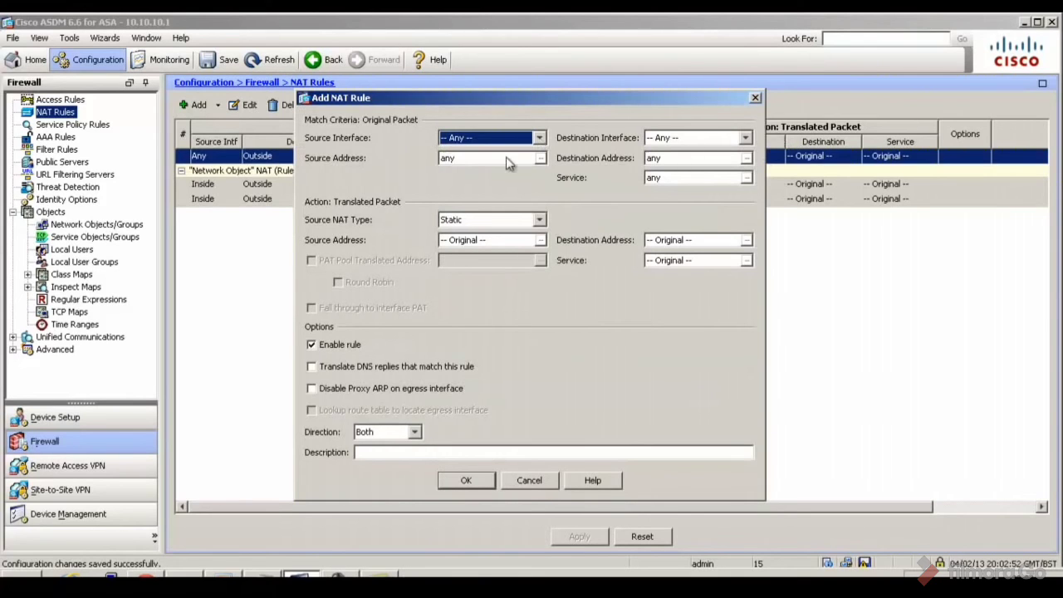
{"action": "left_click", "coordinate": [539, 162]}
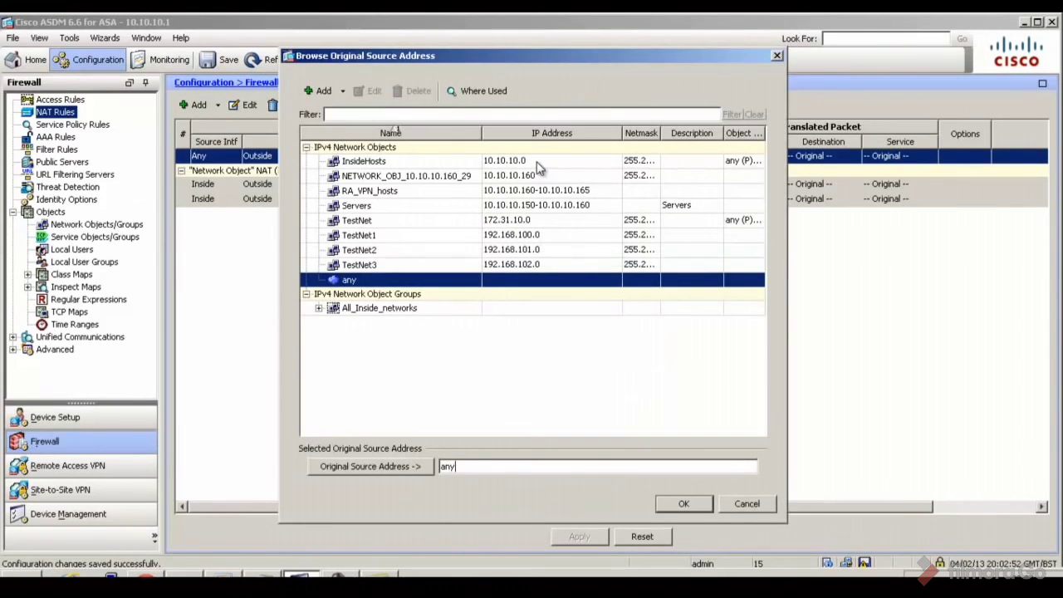
{"action": "left_click", "coordinate": [422, 192]}
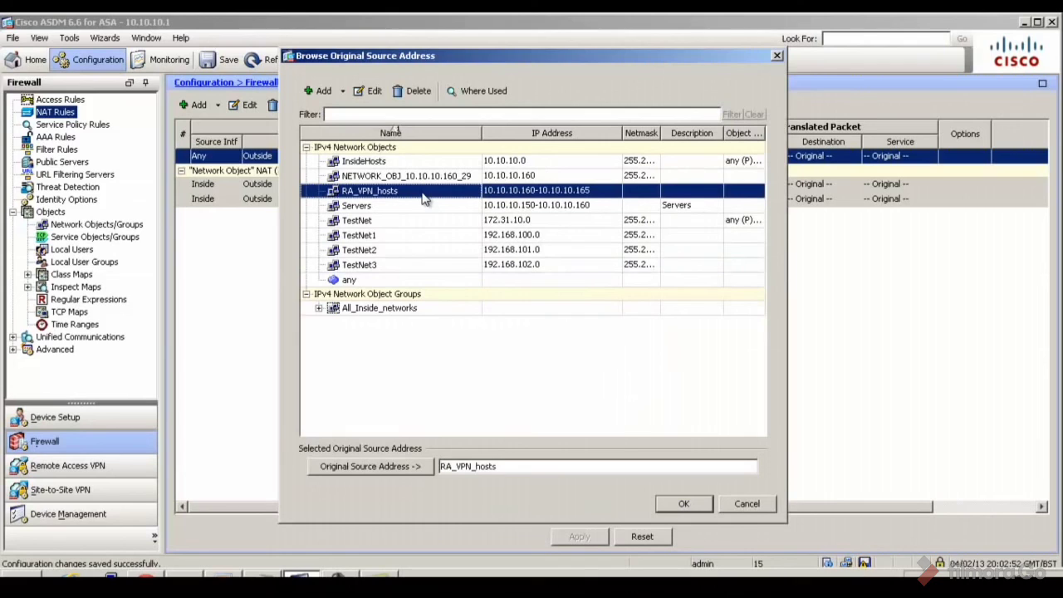
{"action": "left_click", "coordinate": [677, 503]}
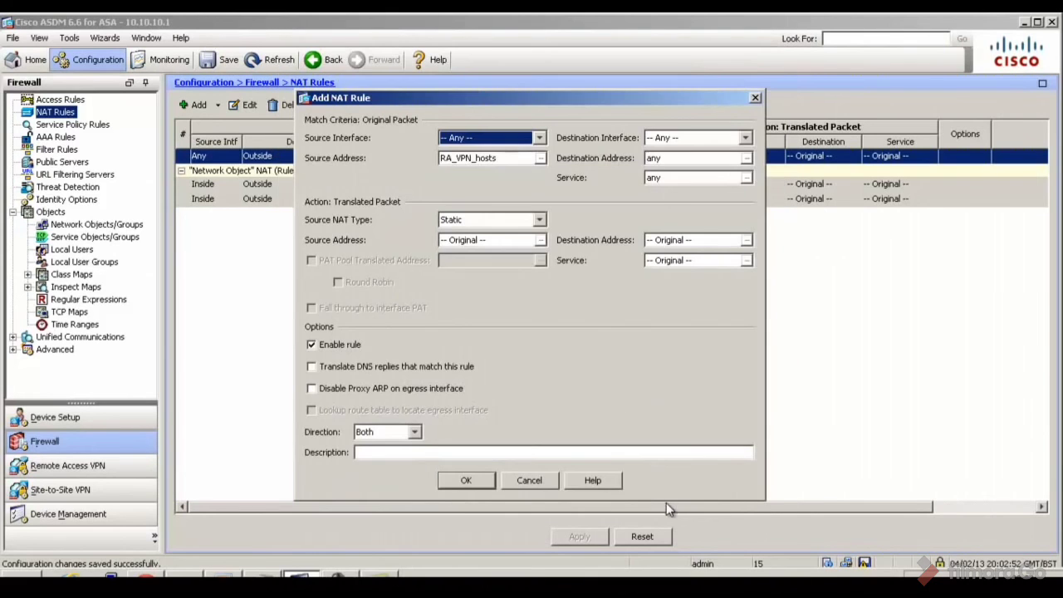
{"action": "left_click", "coordinate": [672, 162]}
{"action": "left_click", "coordinate": [747, 158]}
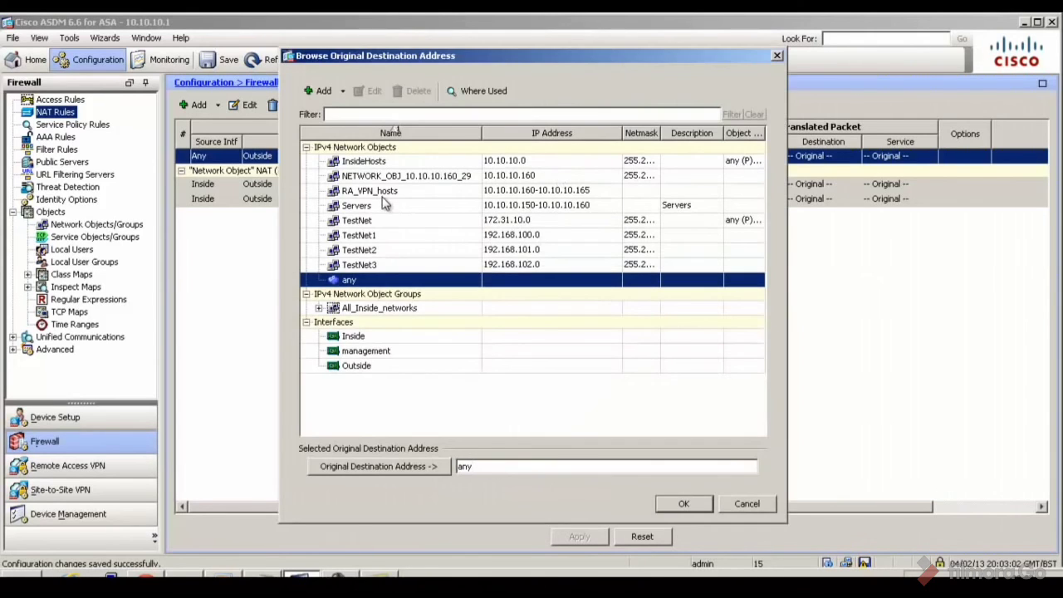
{"action": "left_click", "coordinate": [385, 162]}
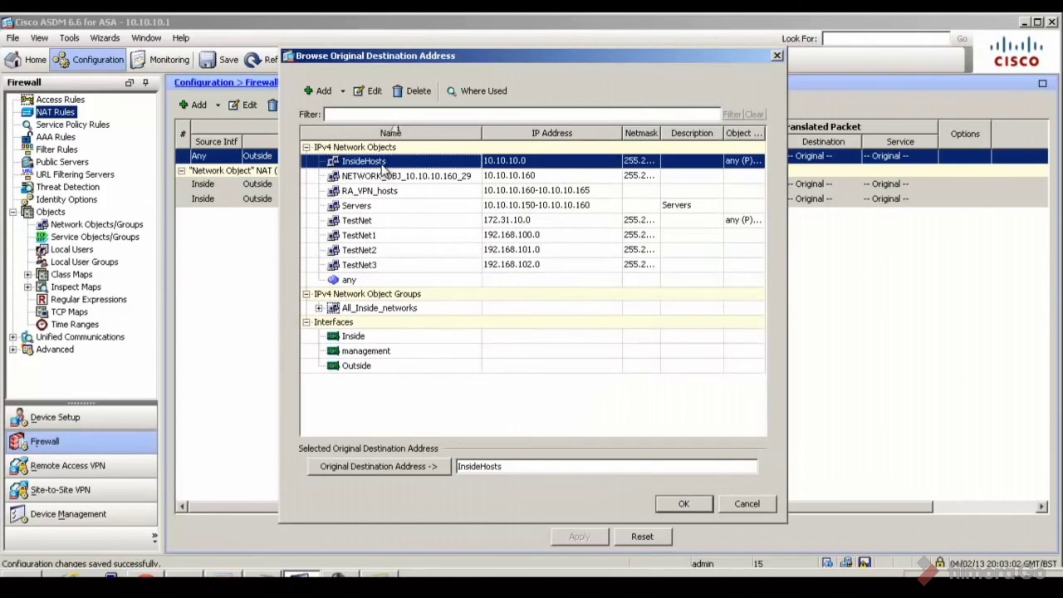
{"action": "left_click", "coordinate": [685, 504]}
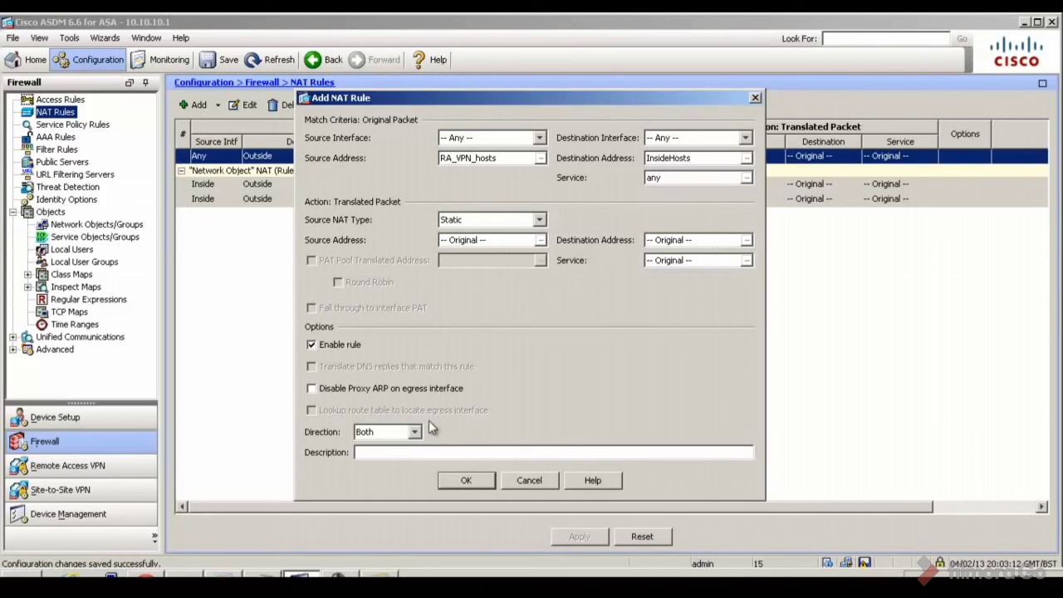
{"action": "left_click", "coordinate": [466, 480]}
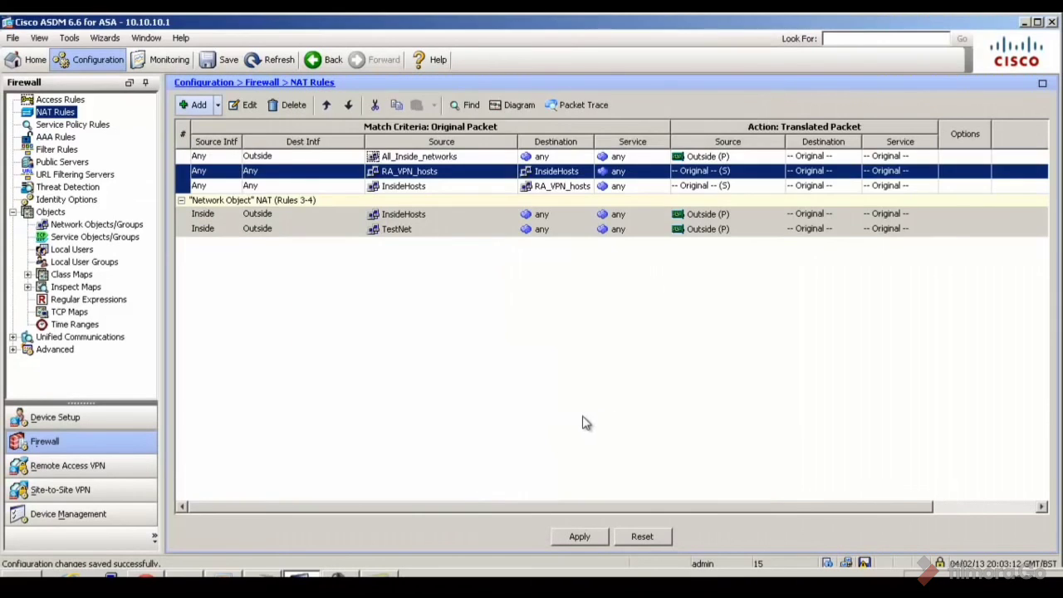
Send the new identity NAT rule to the ASA and inspect its reverse-direction row
{"action": "left_click", "coordinate": [578, 536]}
{"action": "left_click", "coordinate": [426, 455]}
{"action": "mouse_move", "coordinate": [468, 179]}
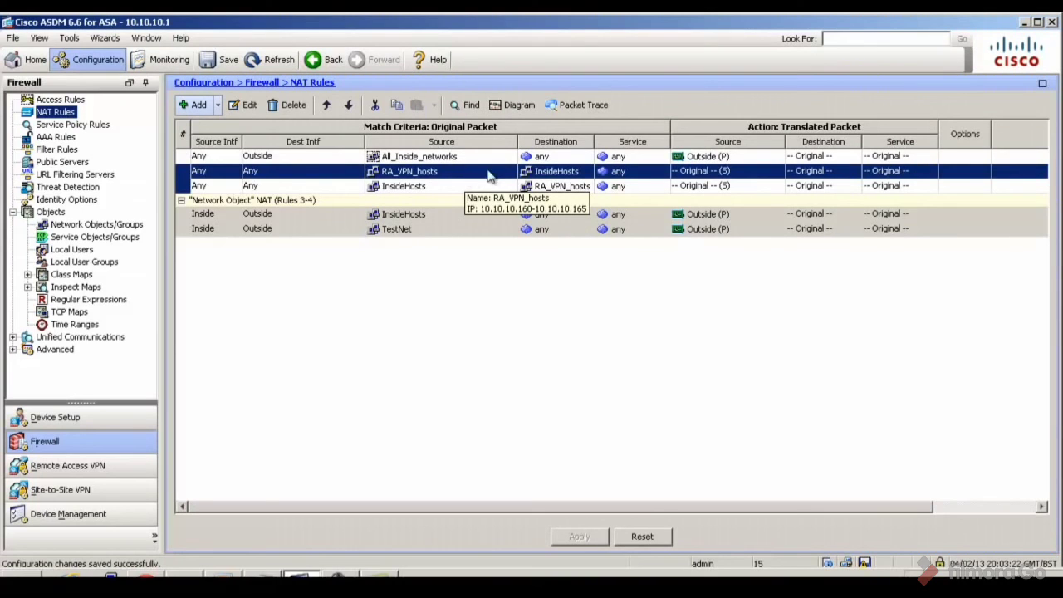
{"action": "mouse_move", "coordinate": [550, 174]}
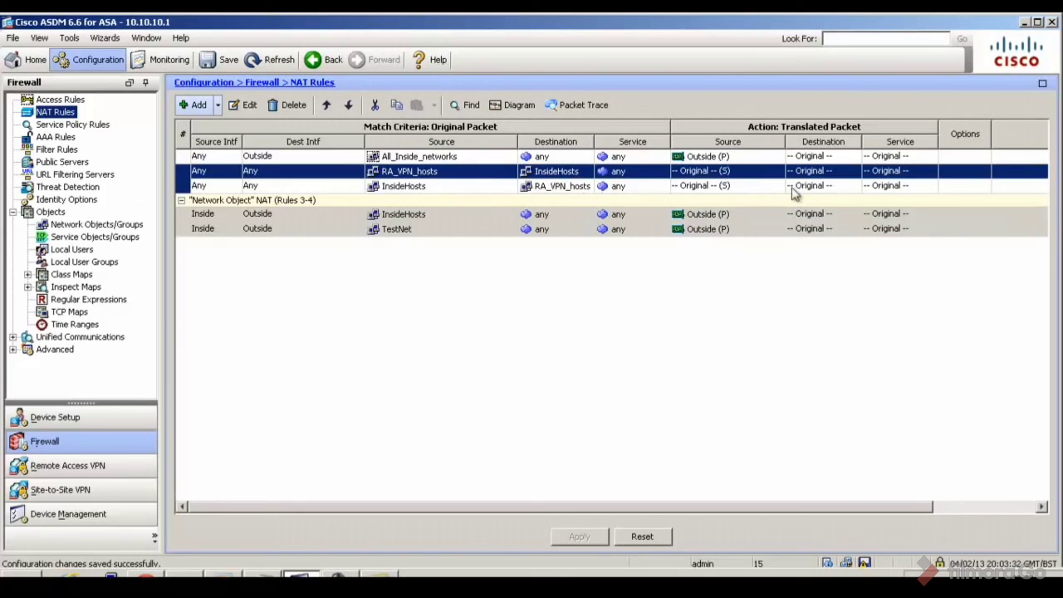
{"action": "left_click", "coordinate": [416, 189]}
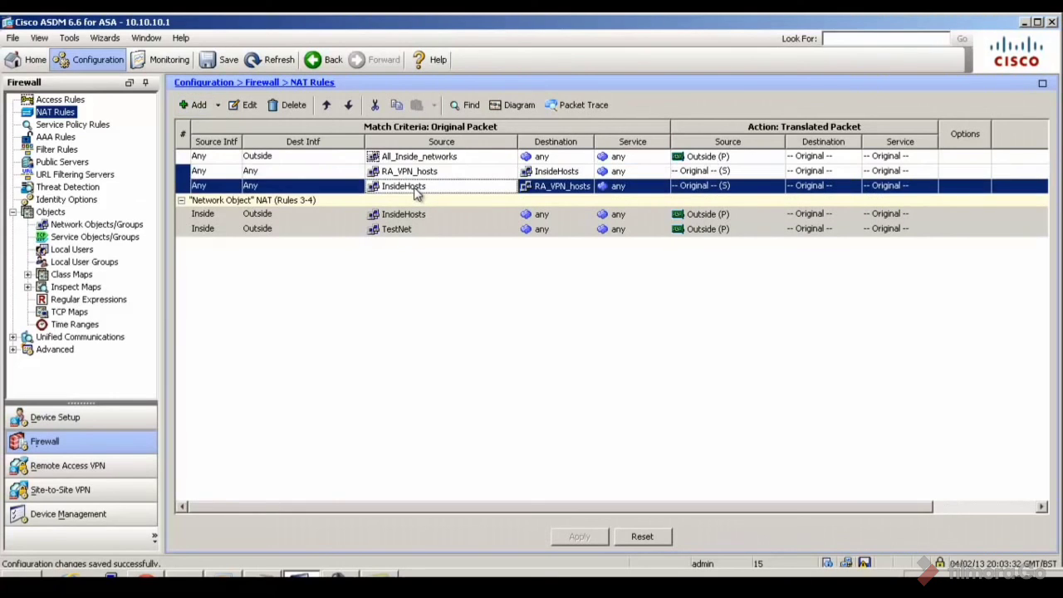